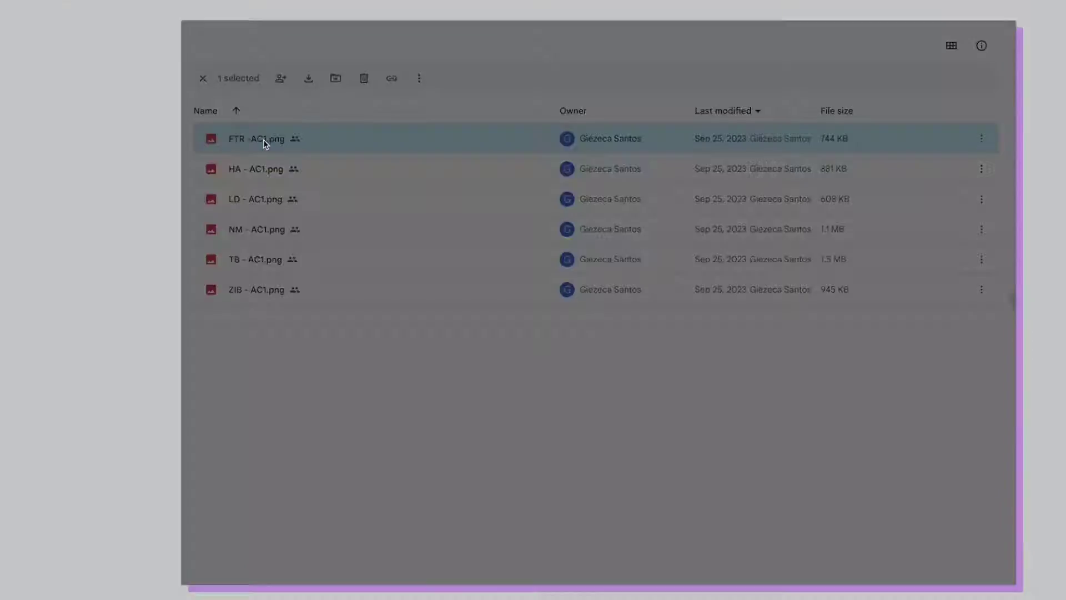
Sync Shopify subscribers into Checkout Signups, then enter street 'roadway' and apartment 202
double_click(263, 139)
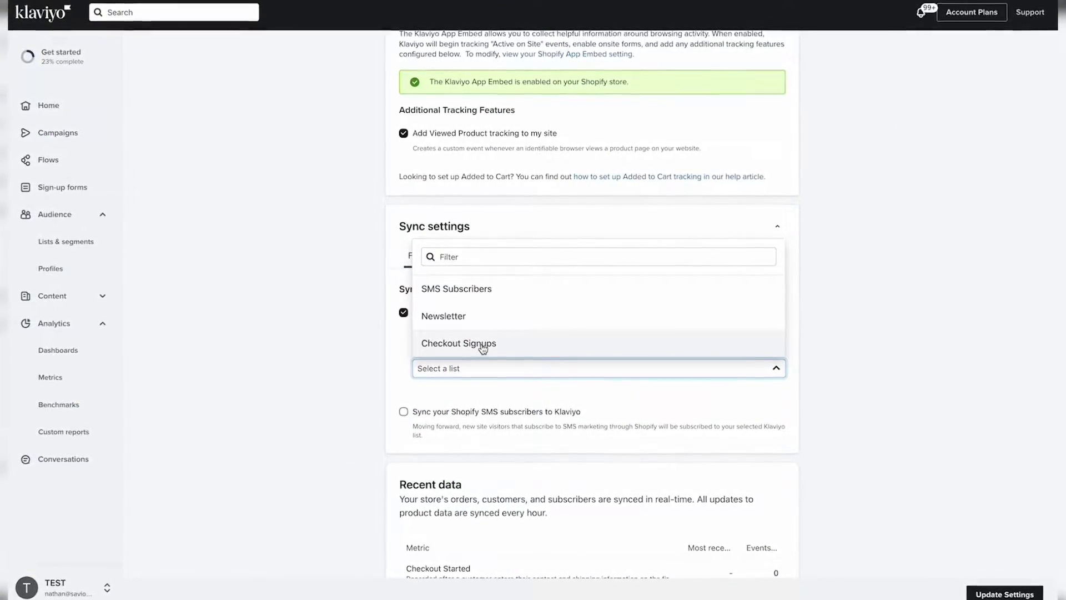
left_click(481, 345)
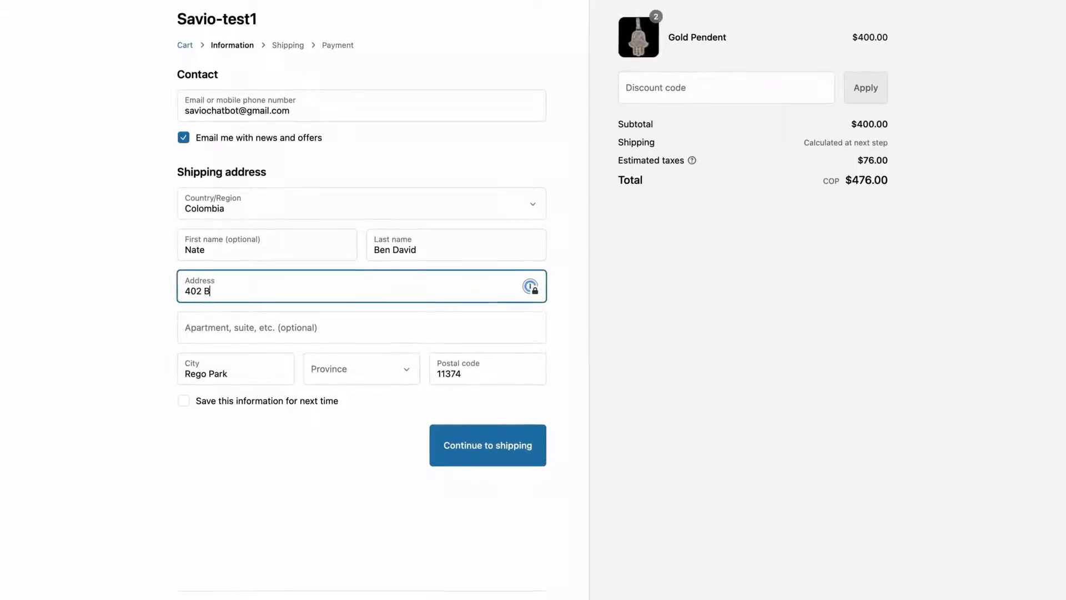
type("roadway")
left_click(183, 338)
type("202")
key("Tab")
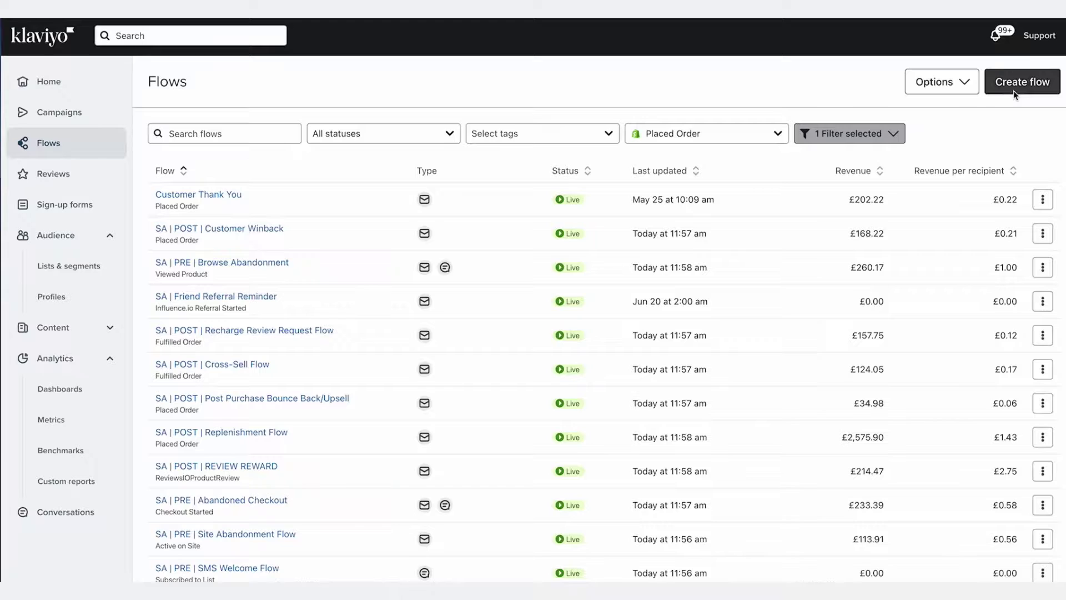
Start a new flow, search templates for 'cart', and filter to Email + SMS
left_click(1013, 93)
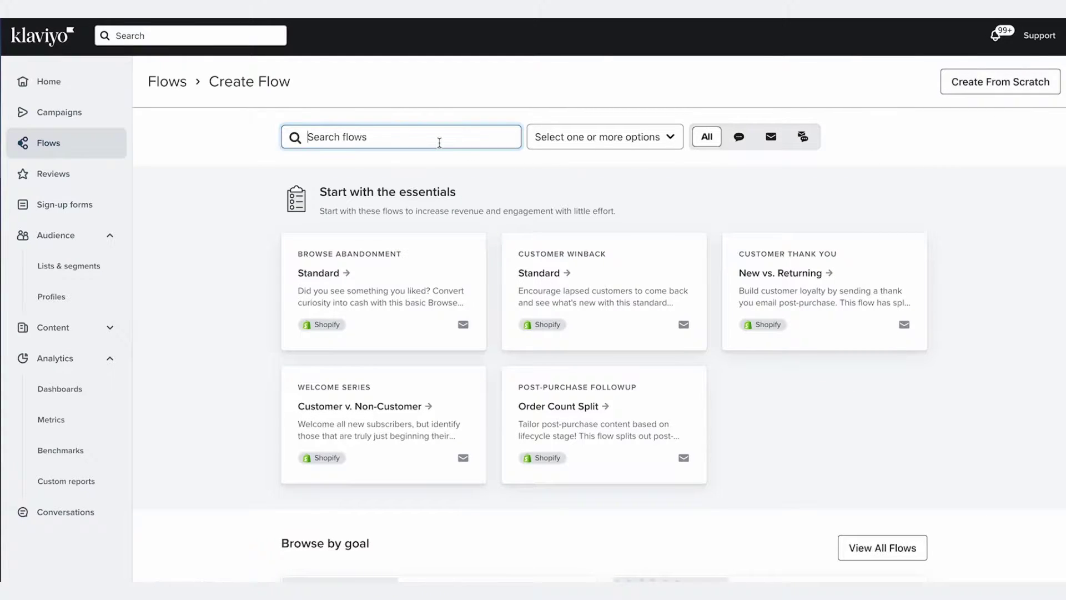
type("cart")
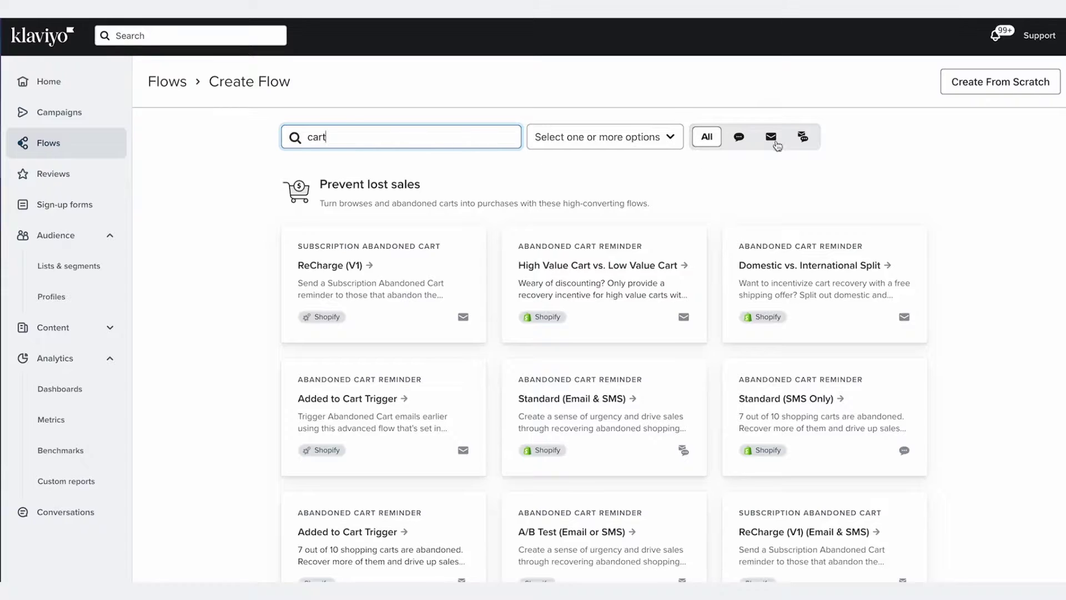
left_click(802, 137)
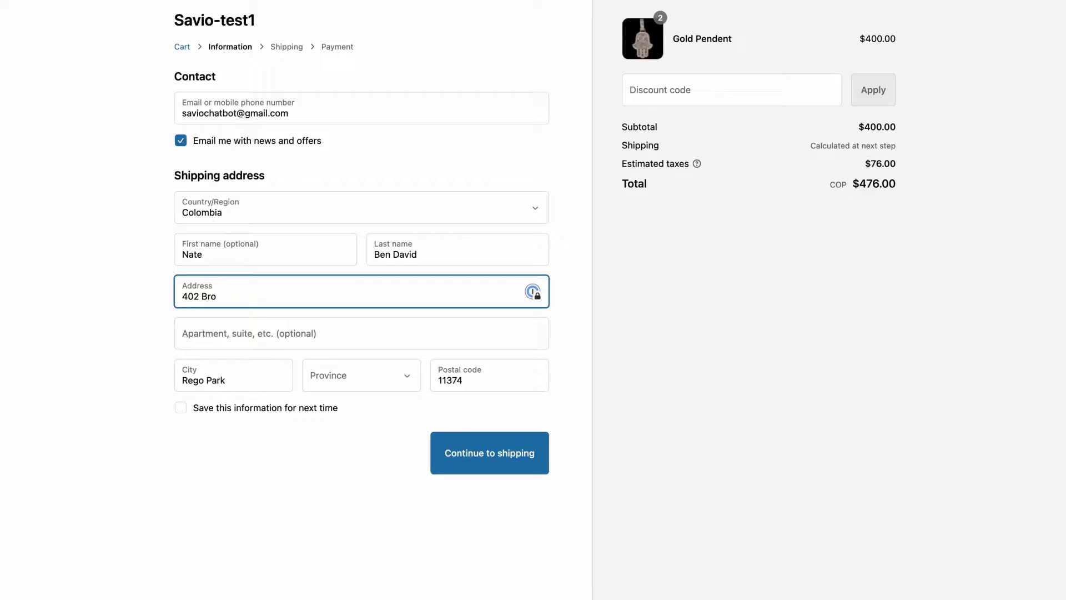
Finish the street address, enter apartment 202, and move on to the city field
type("adway")
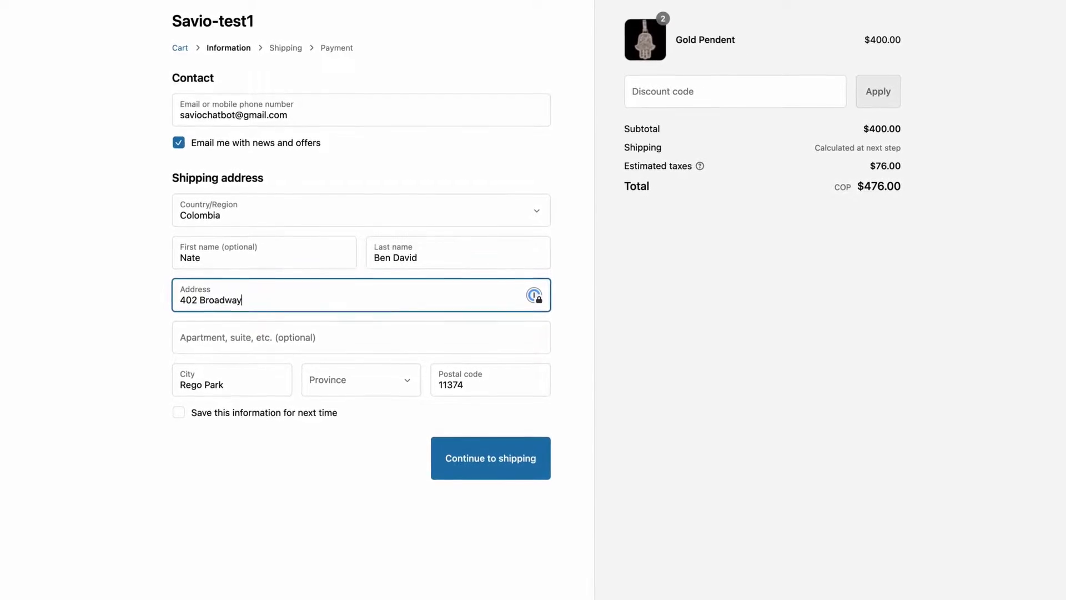
key("Tab")
type("202")
key("Tab")
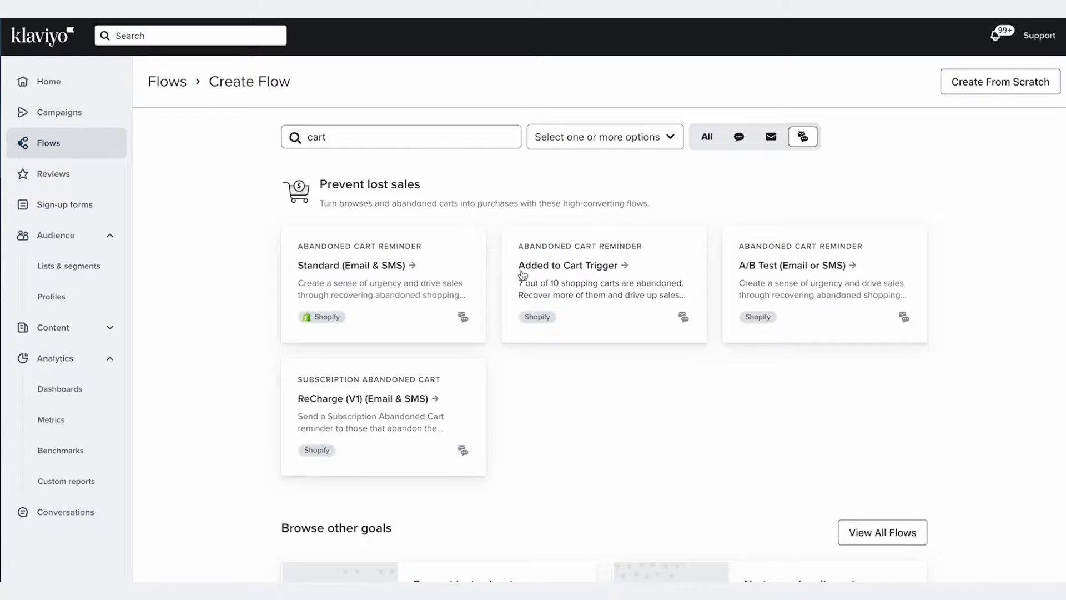
Open the Standard (Email & SMS) abandoned cart template and rename the flow 'PRE | Abandoned Checkout'
left_click(335, 314)
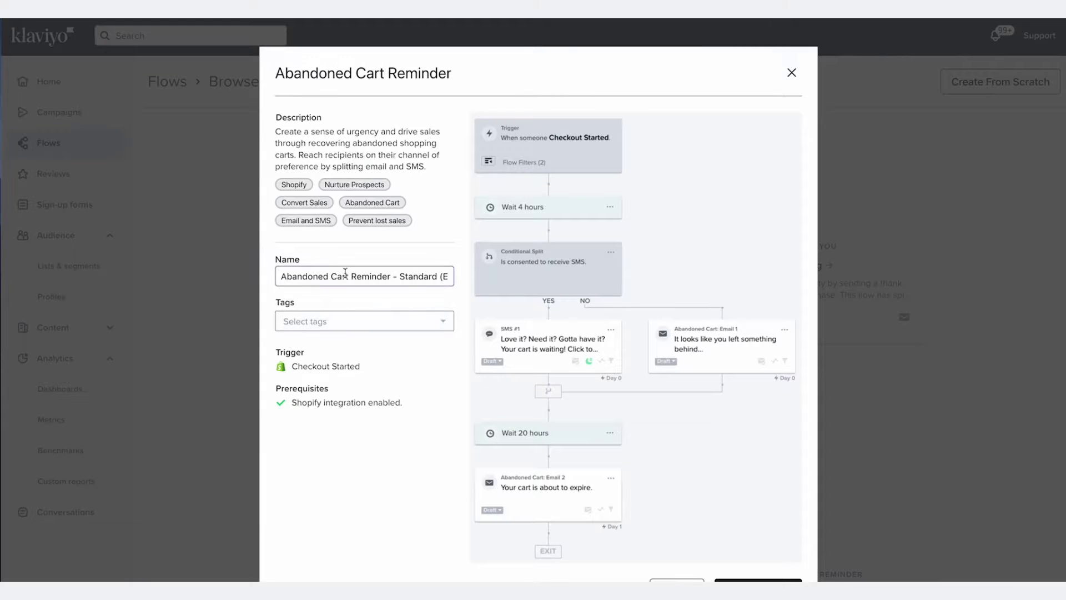
left_click_drag(338, 279, 536, 305)
type("heckout")
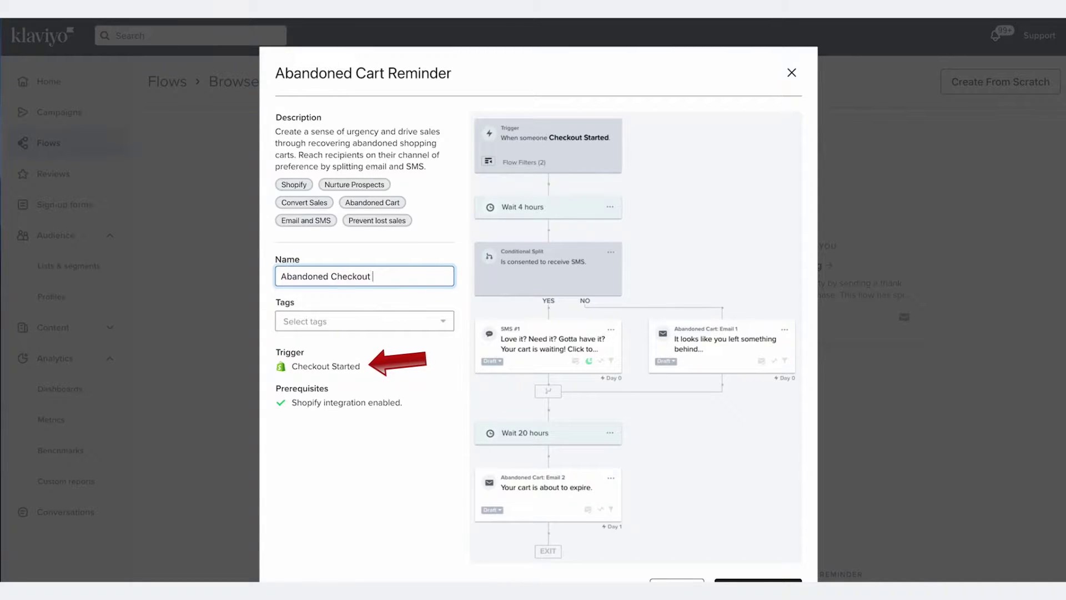
key("Home")
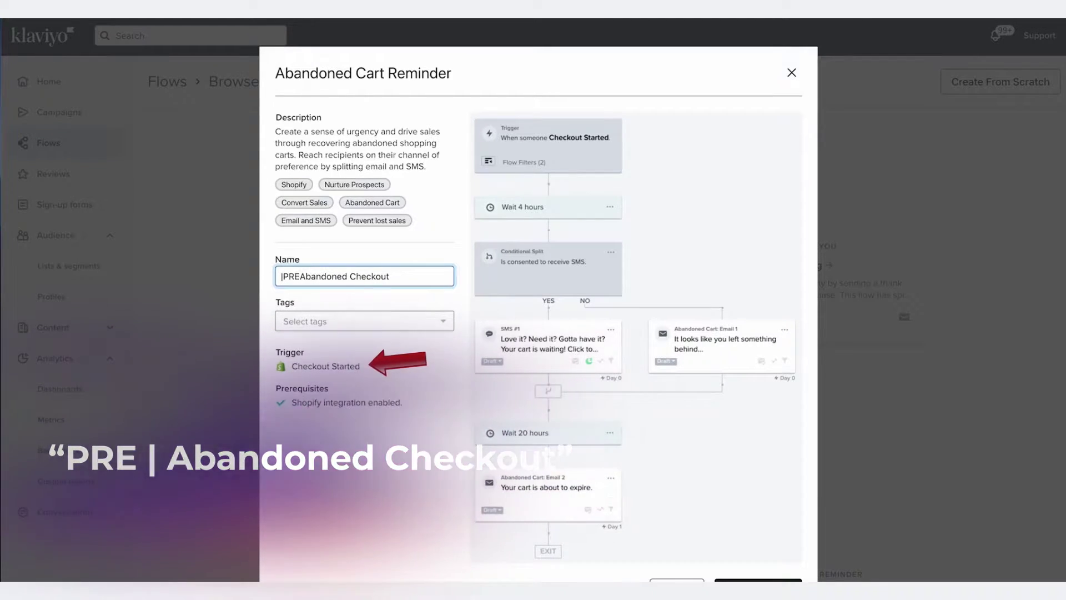
type("PRE |")
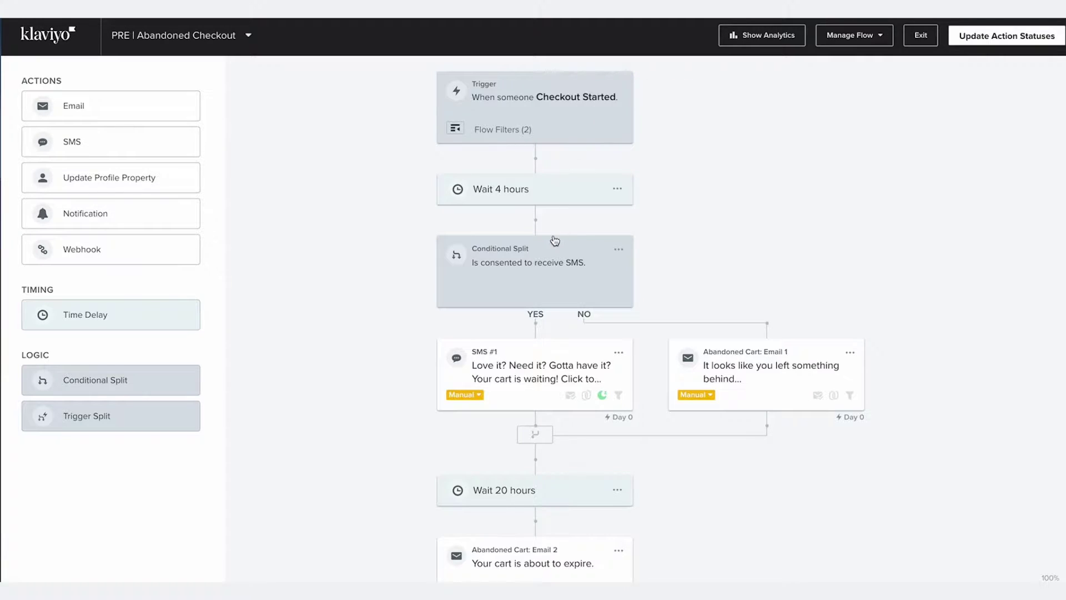
Scroll to the Trigger card and show its flow filter details
scroll(554, 239, "down", 1)
left_click(456, 116)
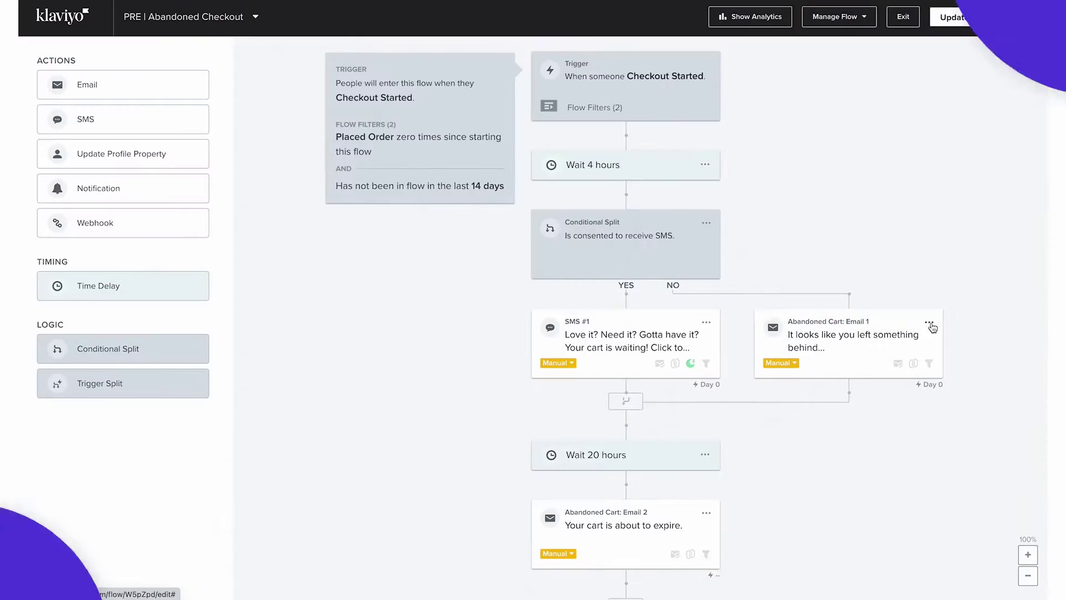
Open Abandoned Cart: Email 1 in the editor, preview it with checkout event data, and return
left_click(930, 324)
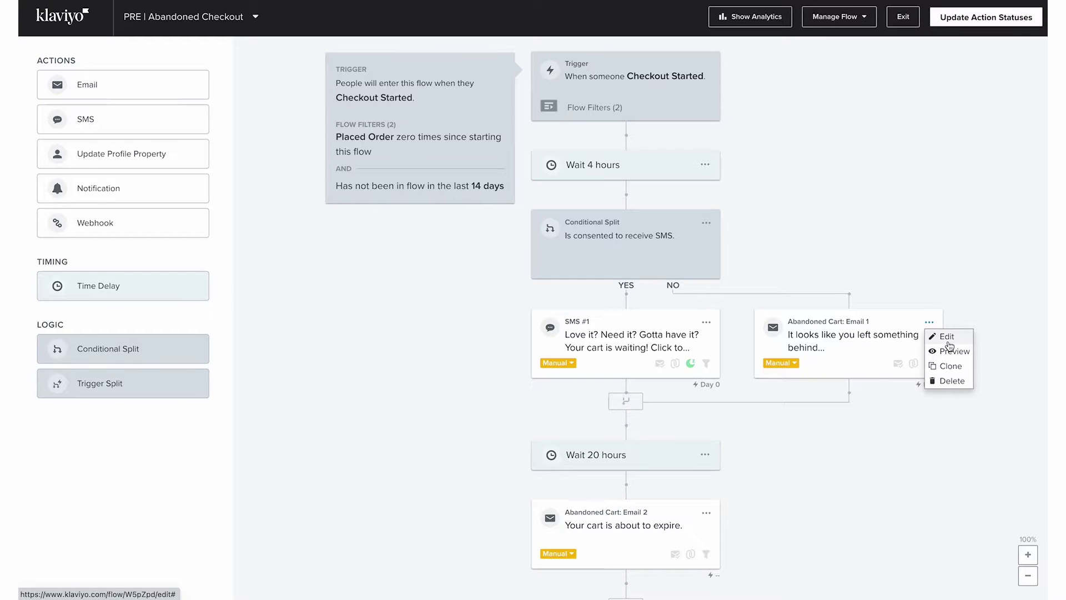
left_click(948, 340)
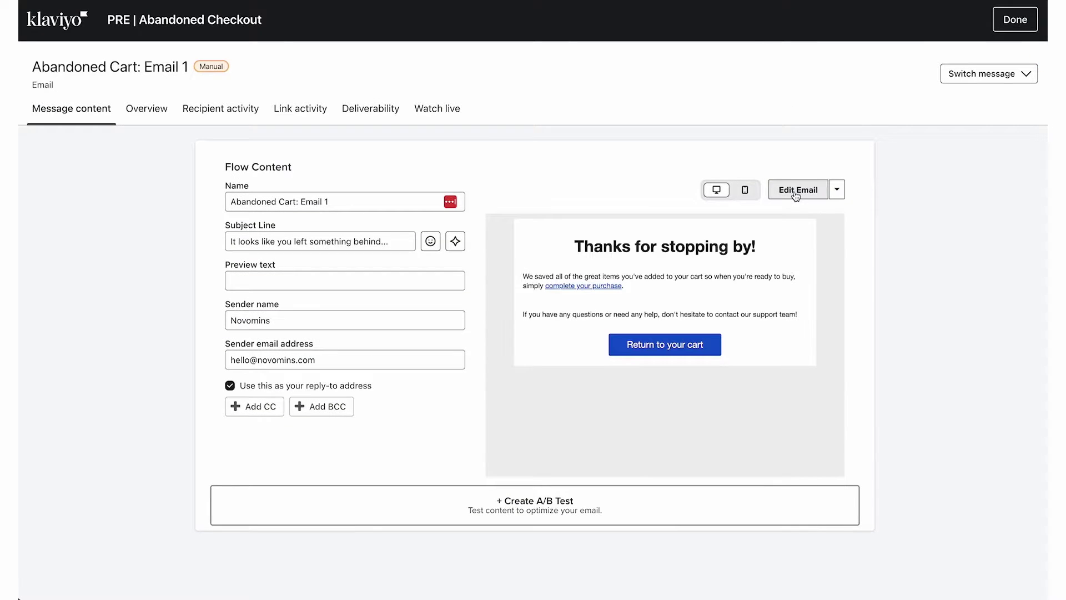
left_click(797, 190)
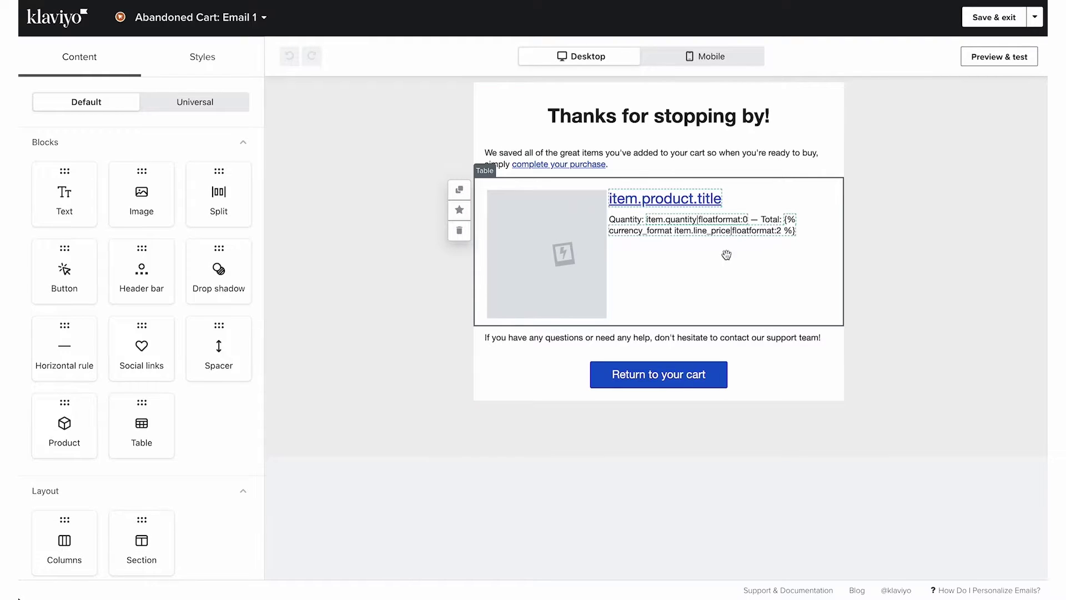
left_click(977, 65)
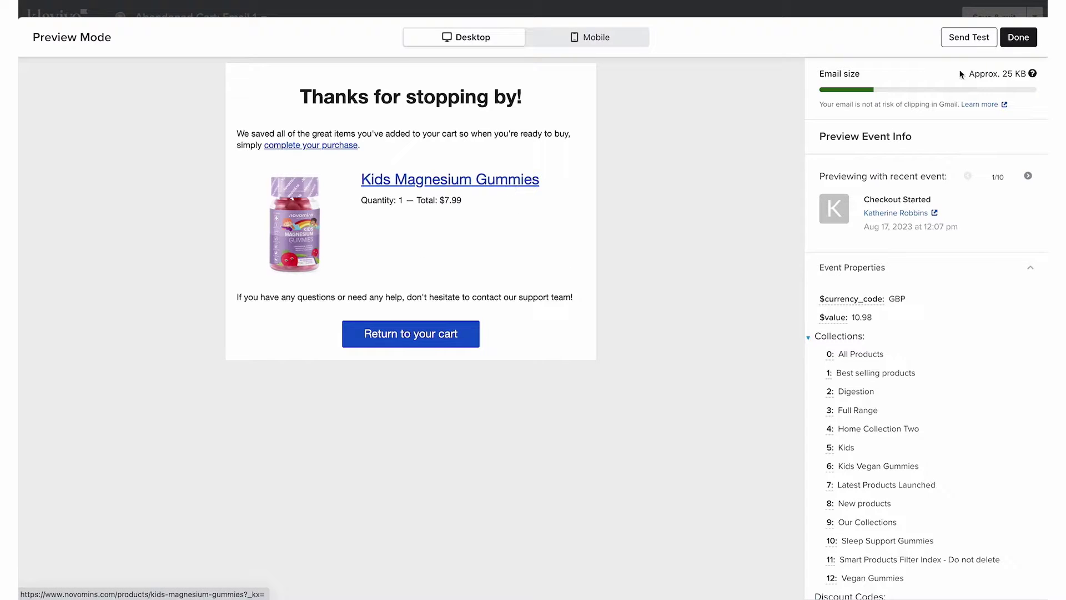
left_click(1018, 37)
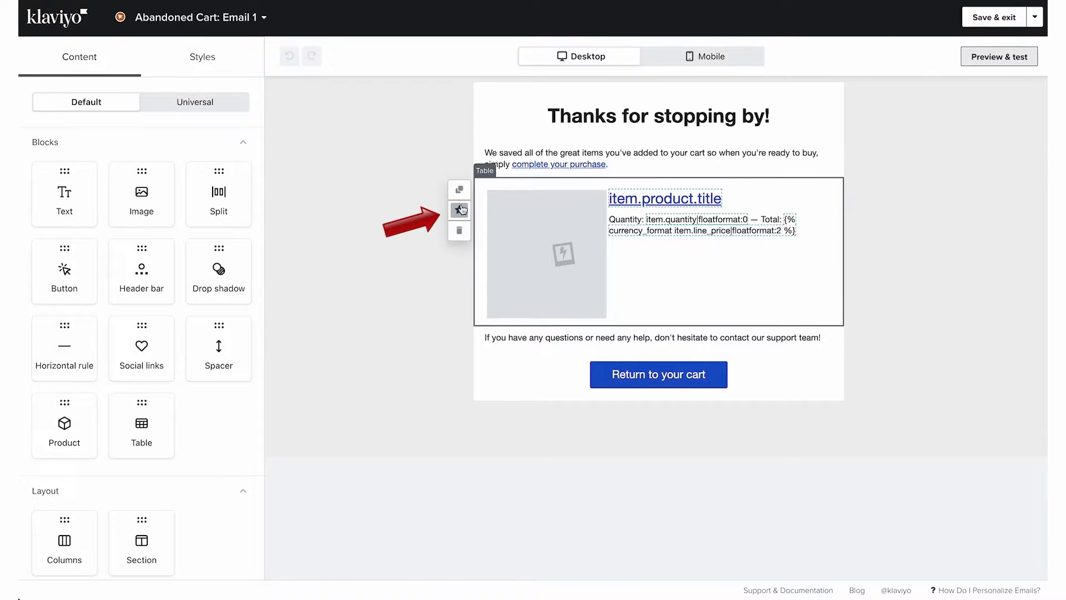
Save the product table as a universal block named 'Abandon Checkout Dynamic Block'
left_click(459, 210)
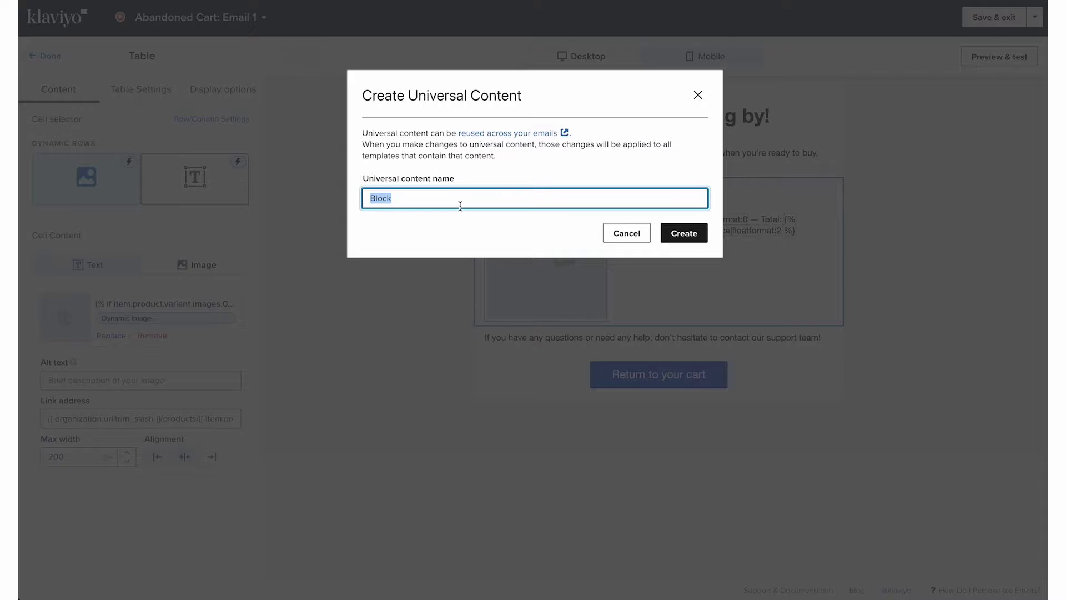
type("SA")
key("BackSpace")
key("BackSpace")
type("Abandon Checkout Dynamic Block")
key("Return")
Save the Return to your cart button as a universal block named 'Abandon Checkout CTA'
left_click(651, 381)
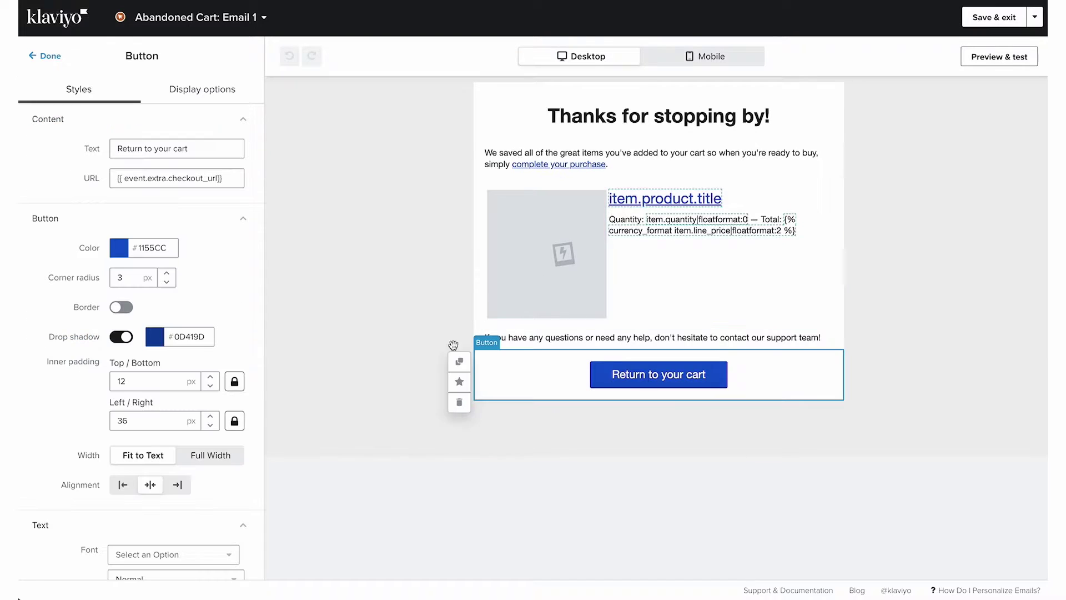
left_click(116, 180)
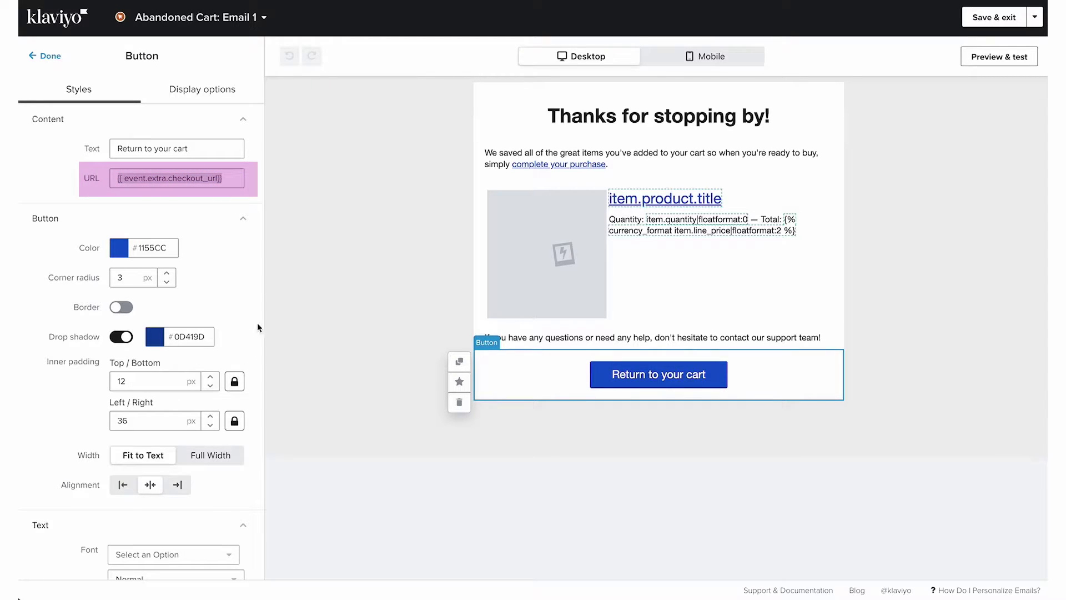
left_click(459, 382)
type("Abandon Checkout CTA (not designed")
left_click(675, 234)
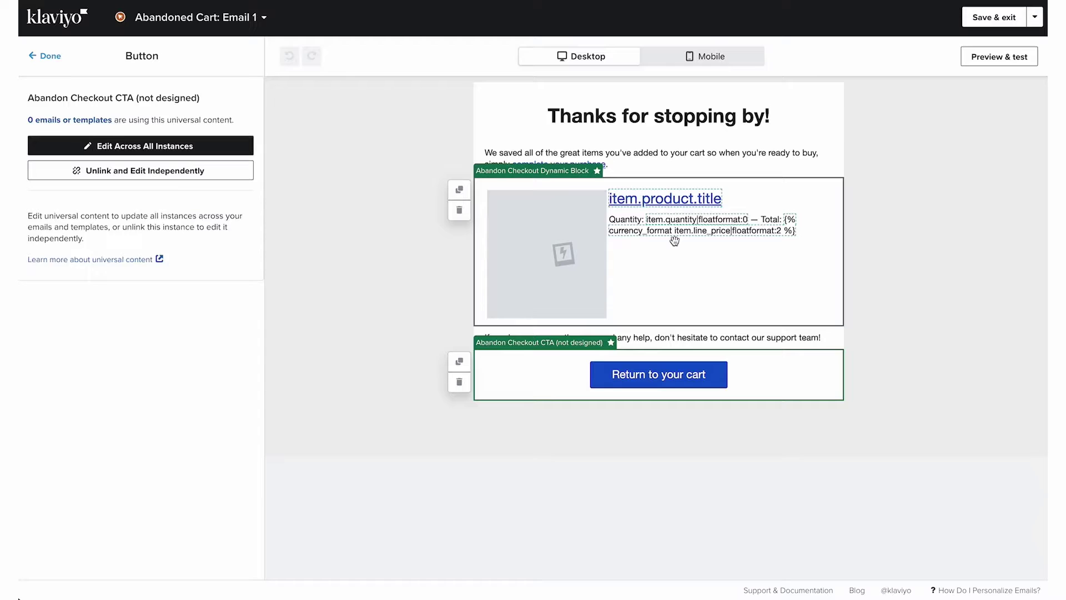
left_click(972, 125)
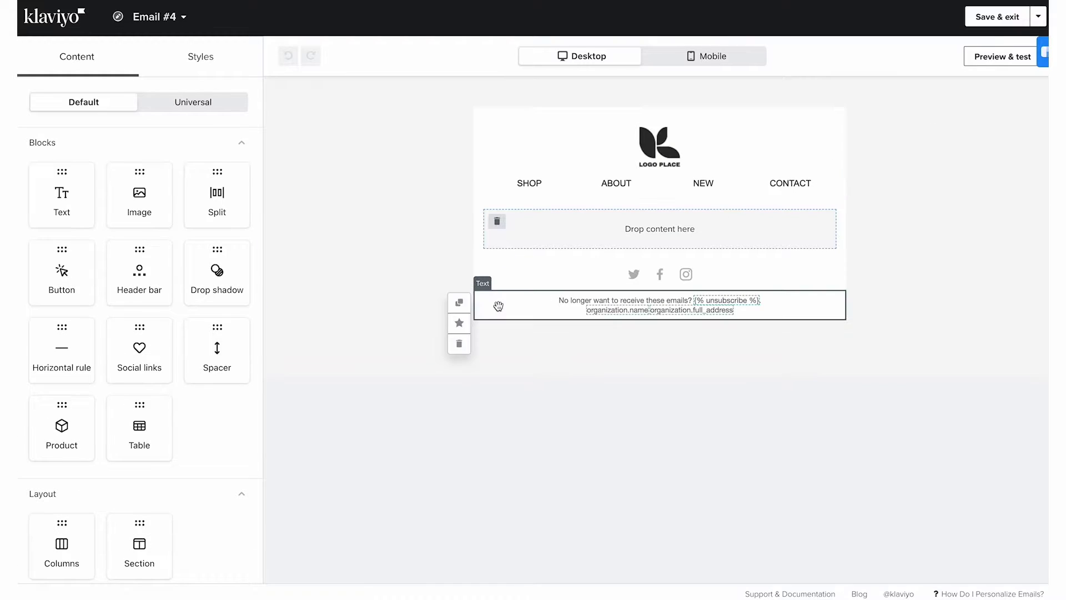
Find the saved universal blocks and drag Abandon Checkout CTA below the product table
left_click(181, 105)
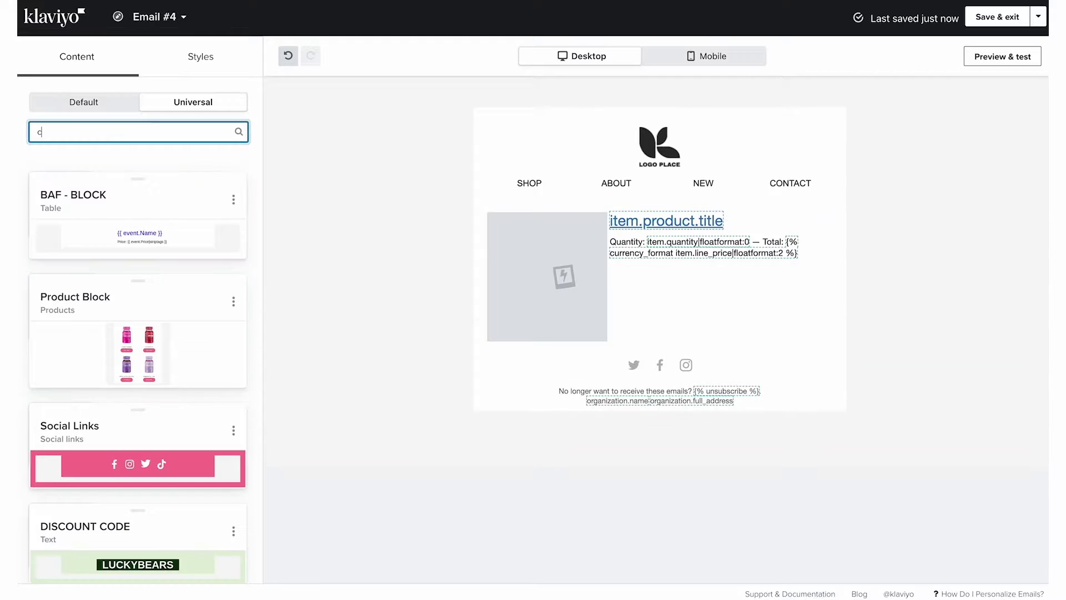
type("heck")
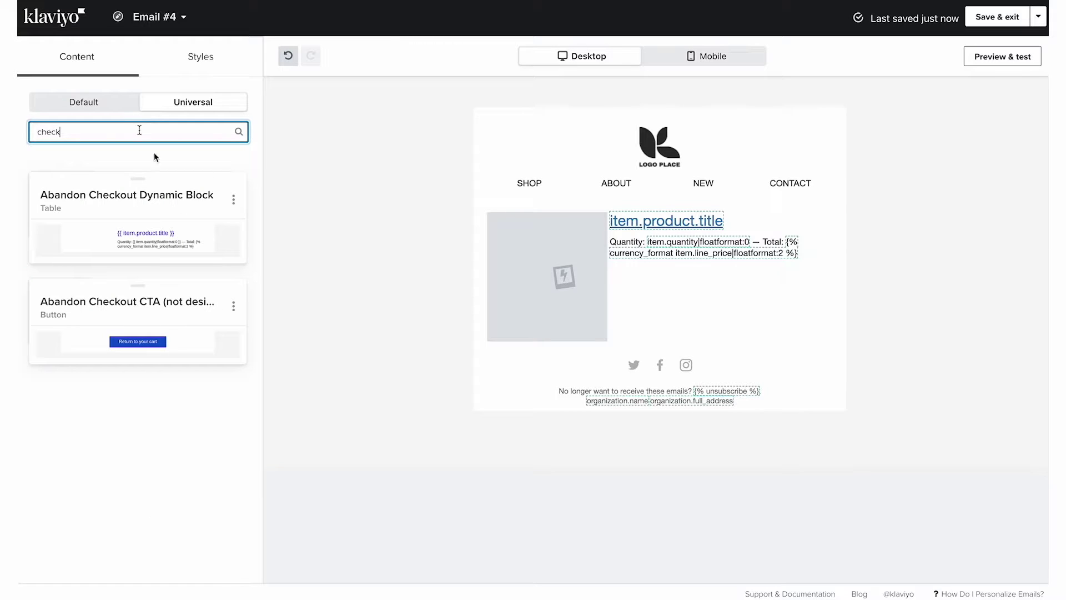
left_click_drag(164, 312, 644, 324)
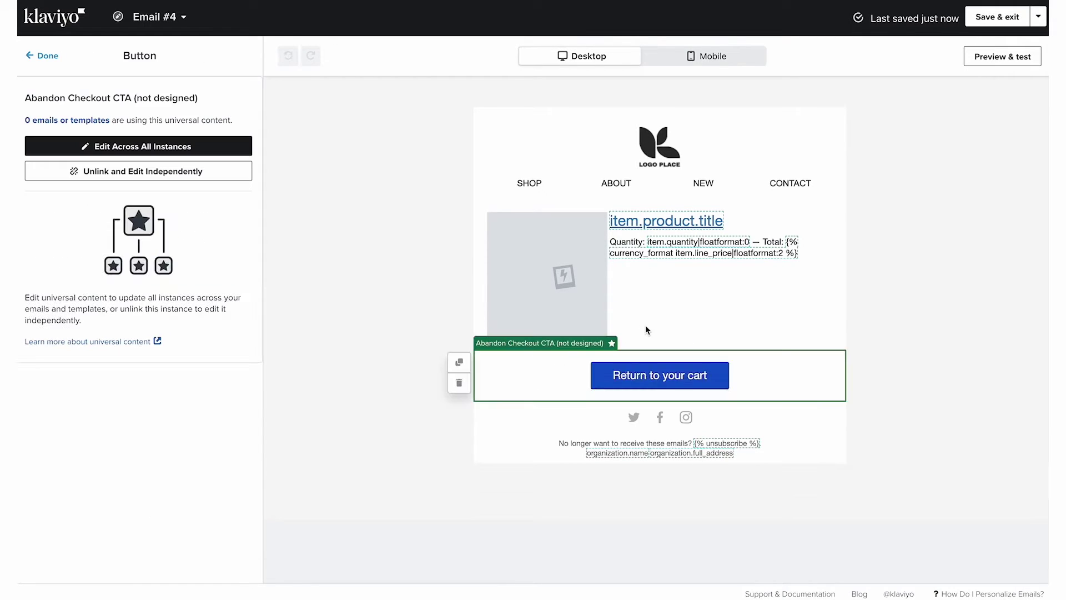
Preview Email #4 with recent Checkout Started data and scroll through the rendered cart items
left_click(1001, 61)
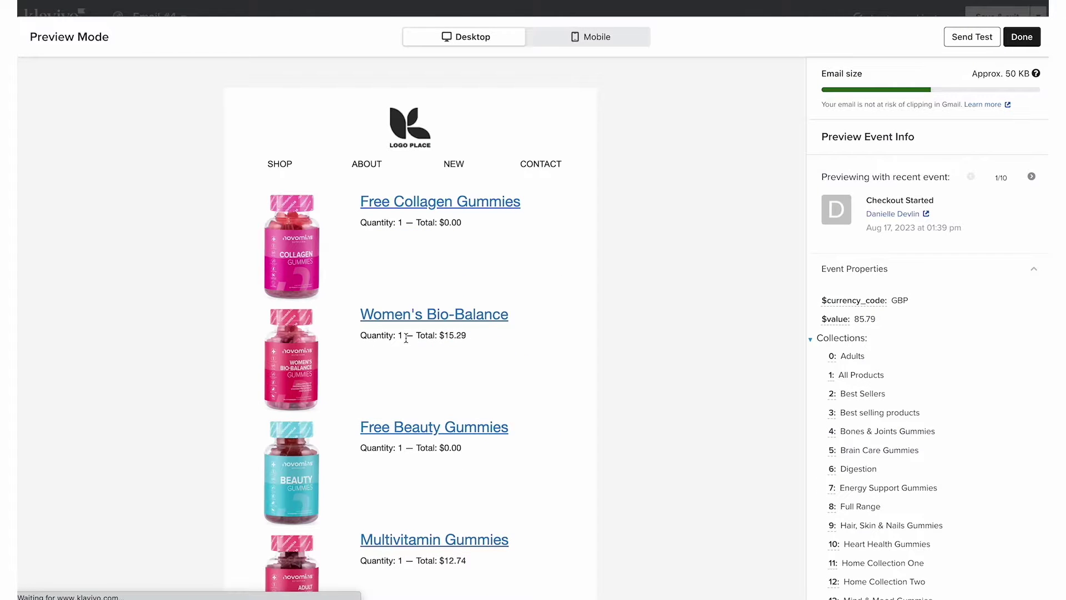
scroll(406, 338, "down", 8)
scroll(407, 340, "up", 4)
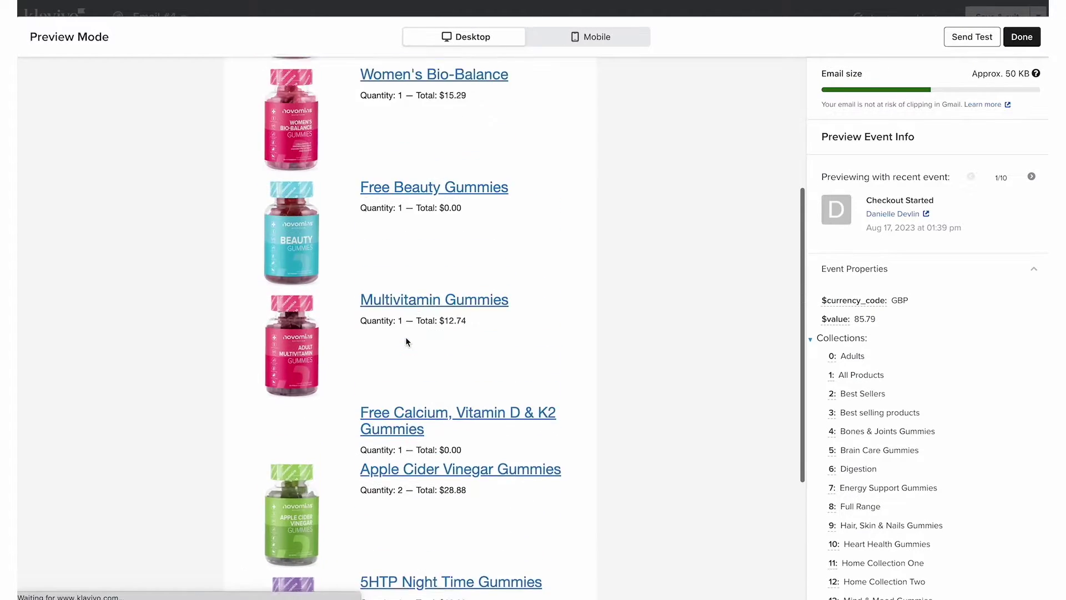
scroll(406, 340, "up", 2)
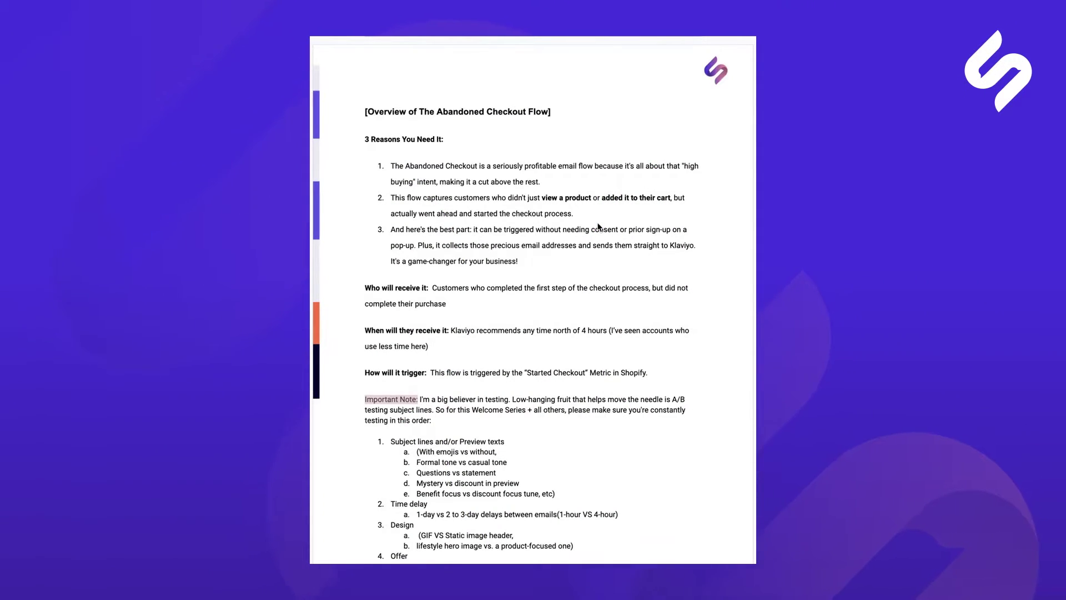
Scroll the strategy doc from the Overview down to the Abandoned Checkout Email 3 section
scroll(599, 226, "down", 3)
scroll(599, 226, "down", 3)
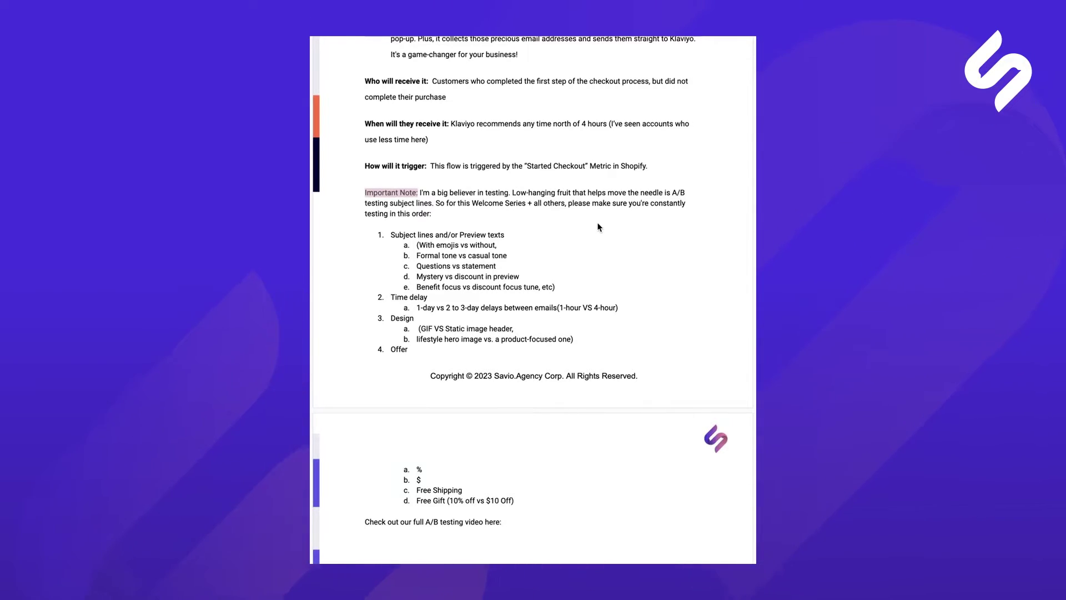
scroll(598, 227, "down", 3)
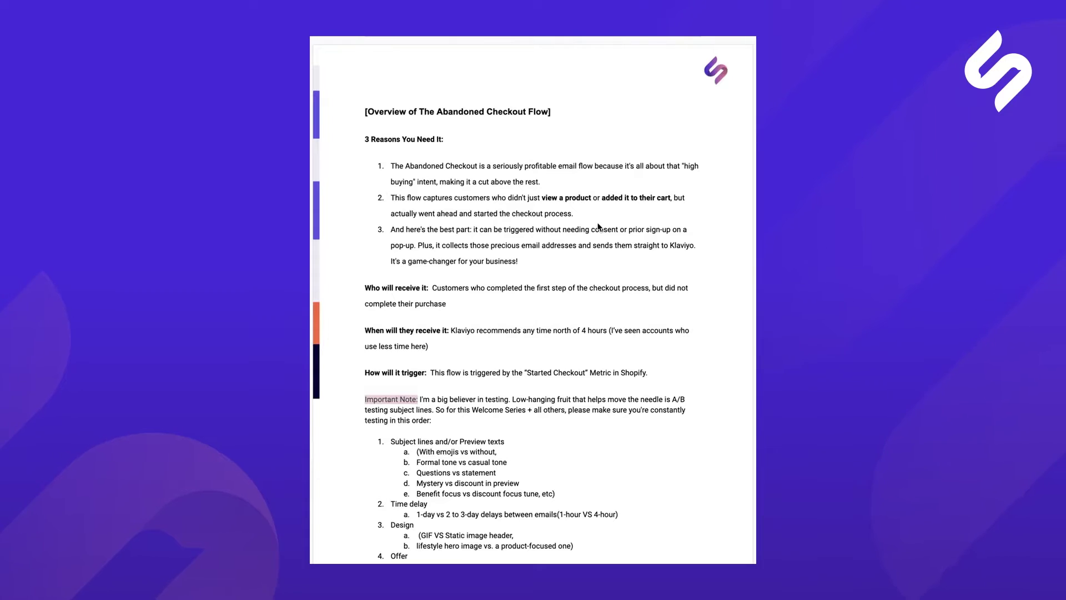
scroll(599, 227, "down", 10)
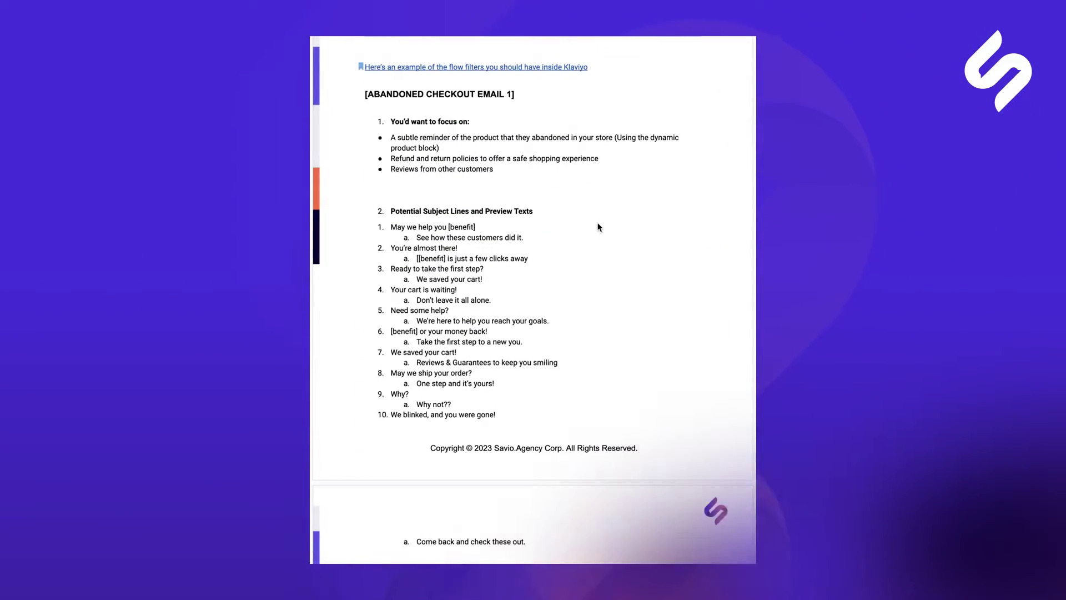
scroll(599, 227, "down", 10)
scroll(515, 410, "down", 10)
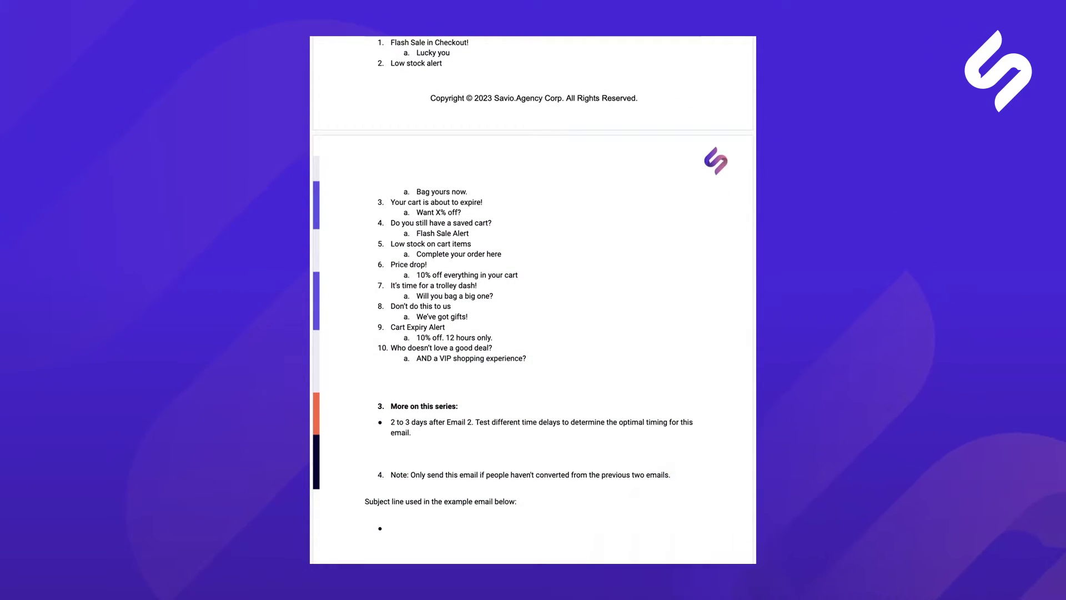
scroll(535, 244, "up", 3)
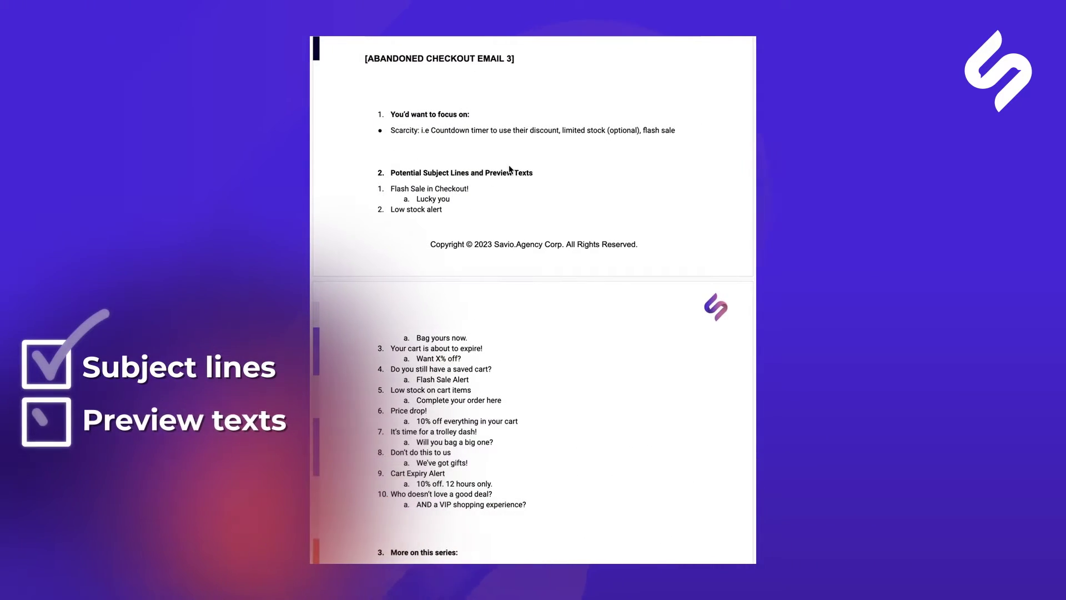
Review the strategy doc from the Overview down to Email 2, then preview the FreeTheRoots example email
scroll(510, 169, "up", 1)
scroll(509, 169, "up", 15)
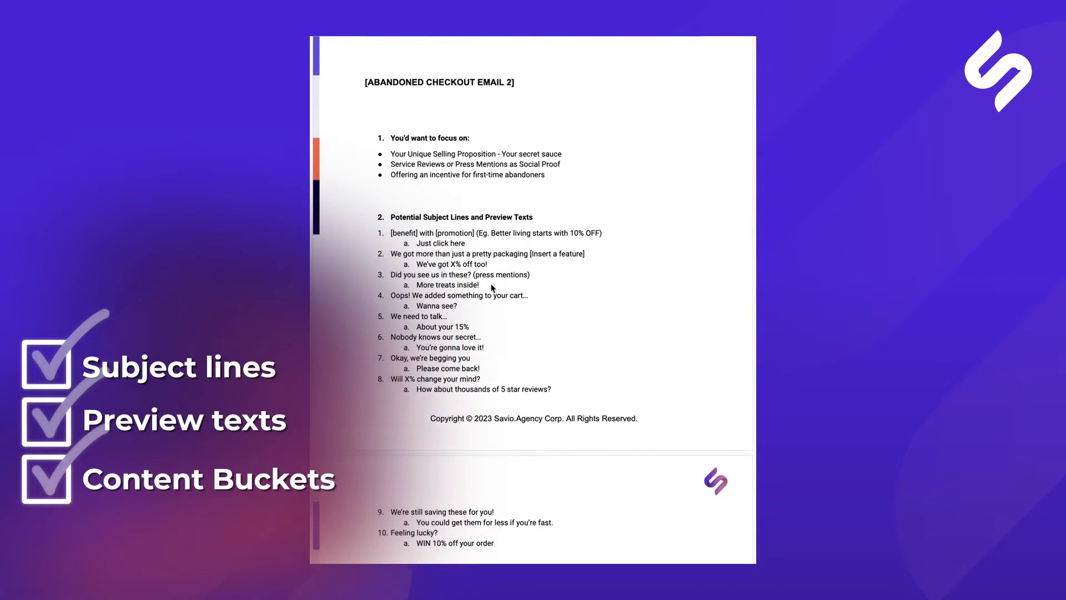
scroll(491, 287, "up", 18)
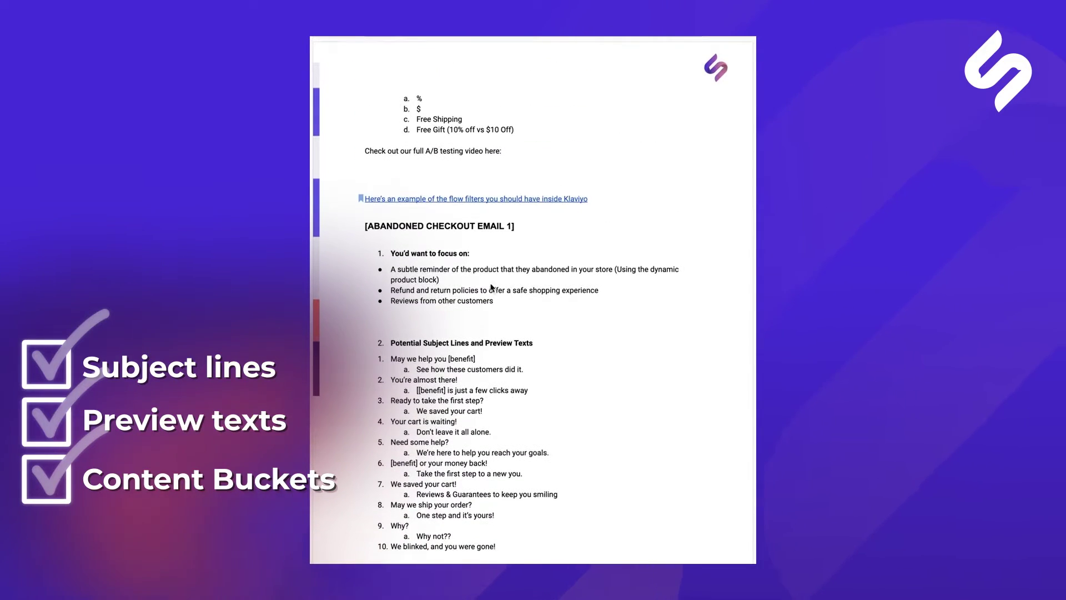
scroll(422, 205, "down", 5)
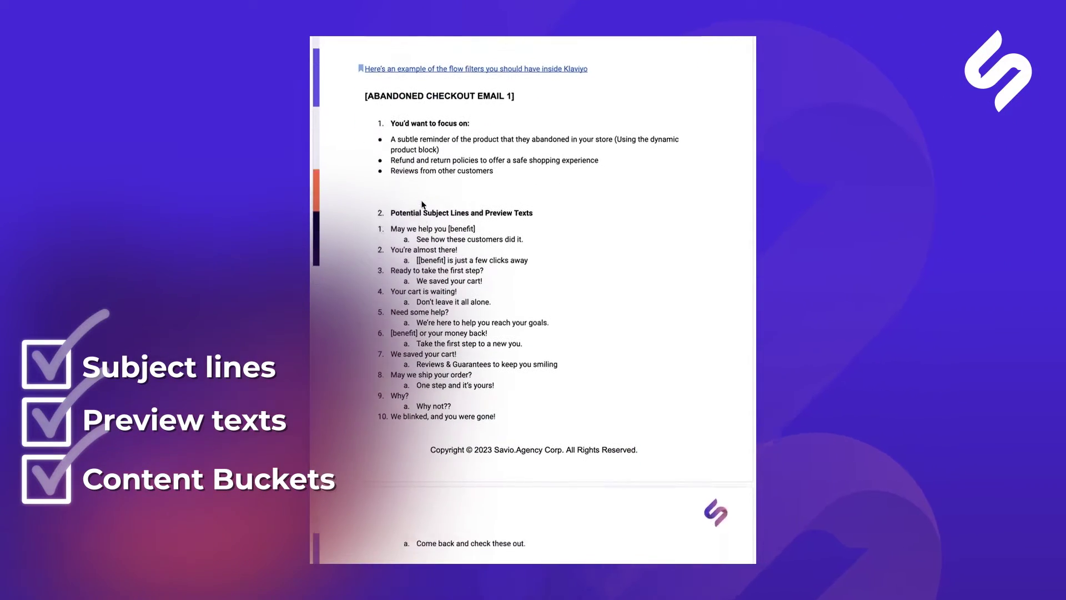
scroll(422, 205, "up", 15)
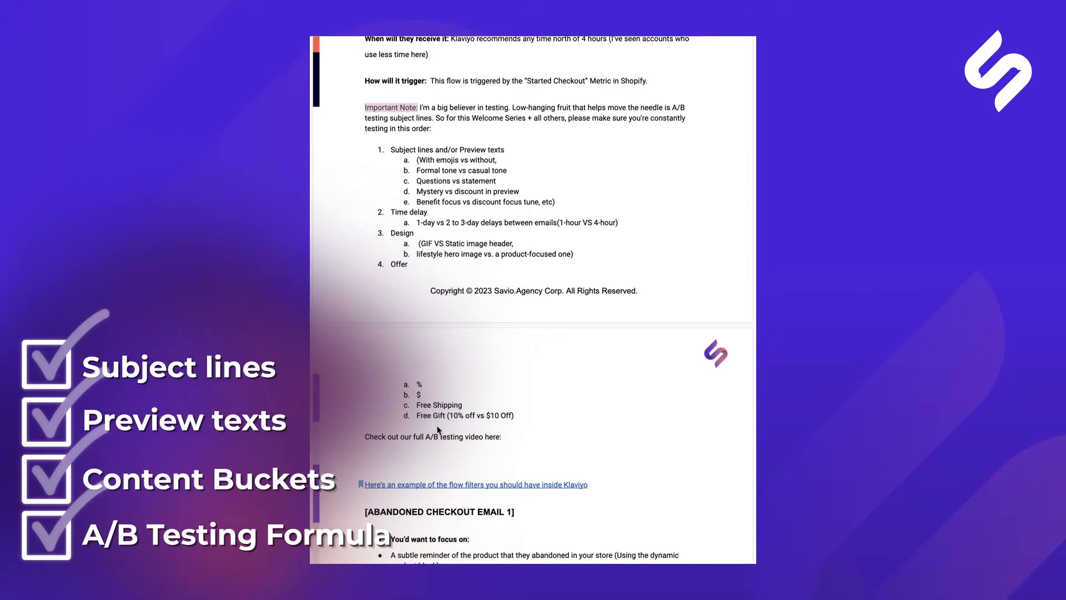
scroll(437, 430, "up", 8)
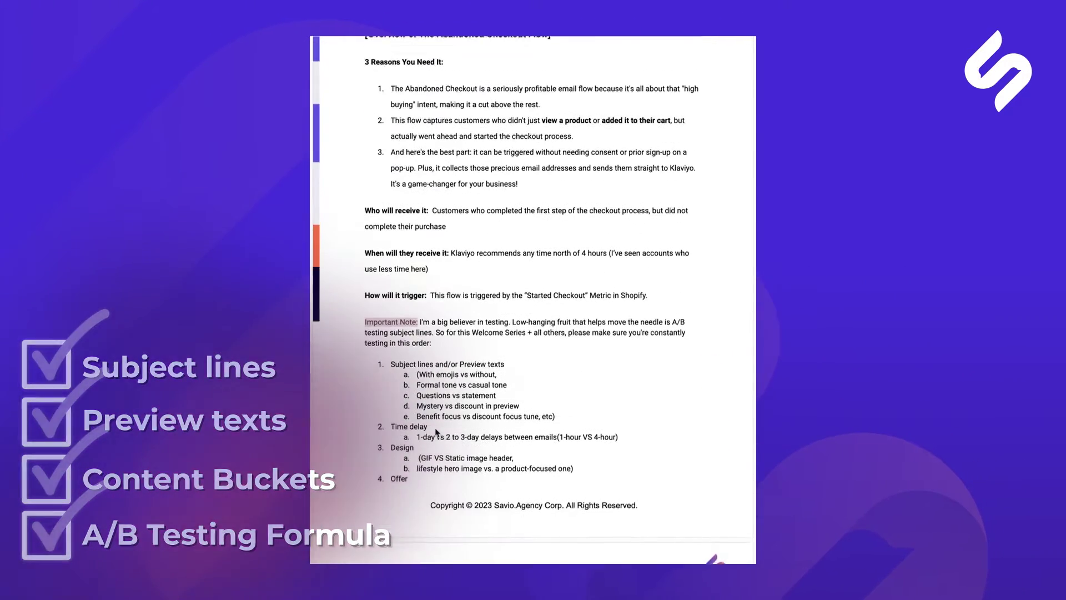
scroll(435, 432, "up", 1)
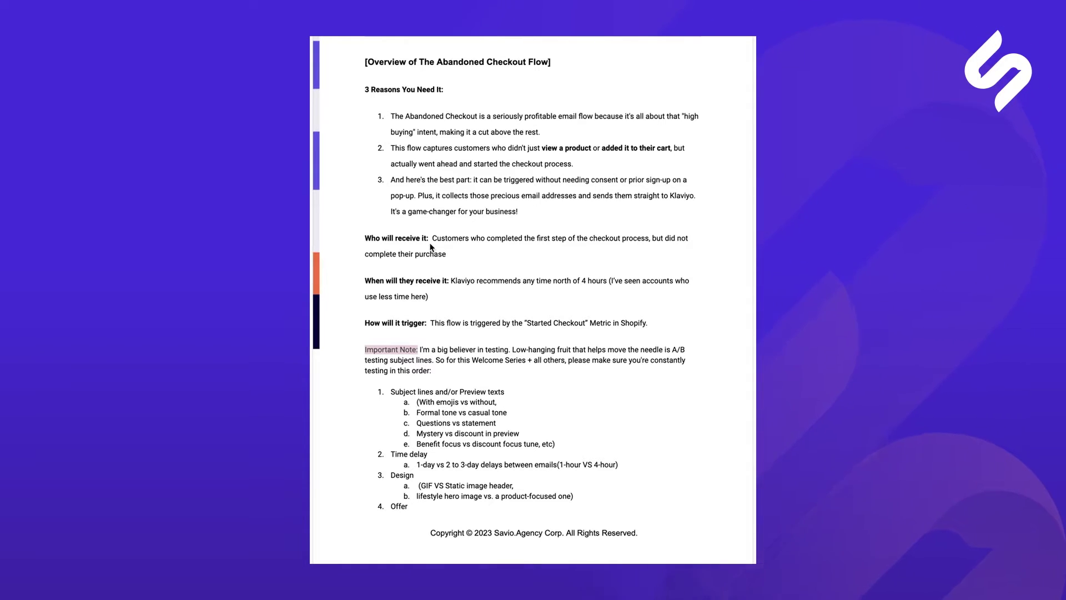
scroll(432, 305, "down", 7)
scroll(432, 306, "down", 10)
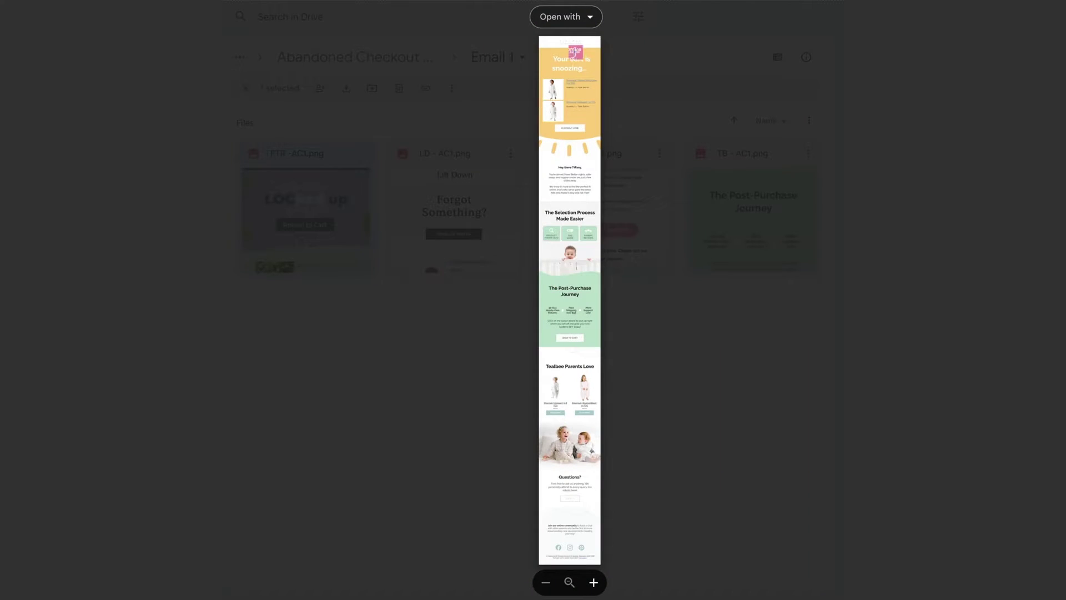
key("Left")
key("Left")
key("Left")
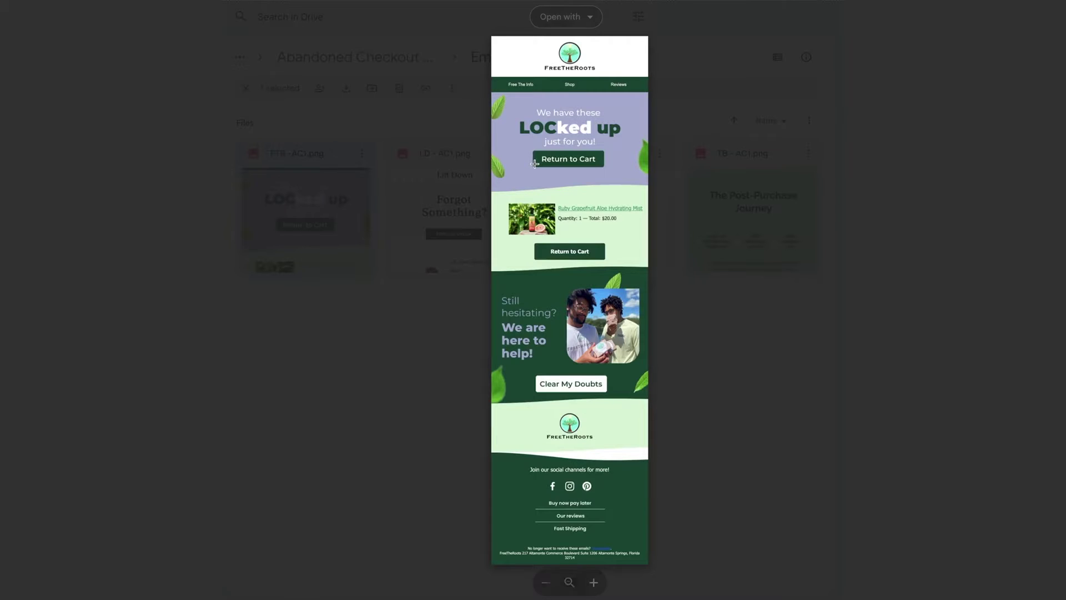
Step through the Lift Down and Novomins examples and zoom into the top of the Tealbee email
key("Right")
key("Right")
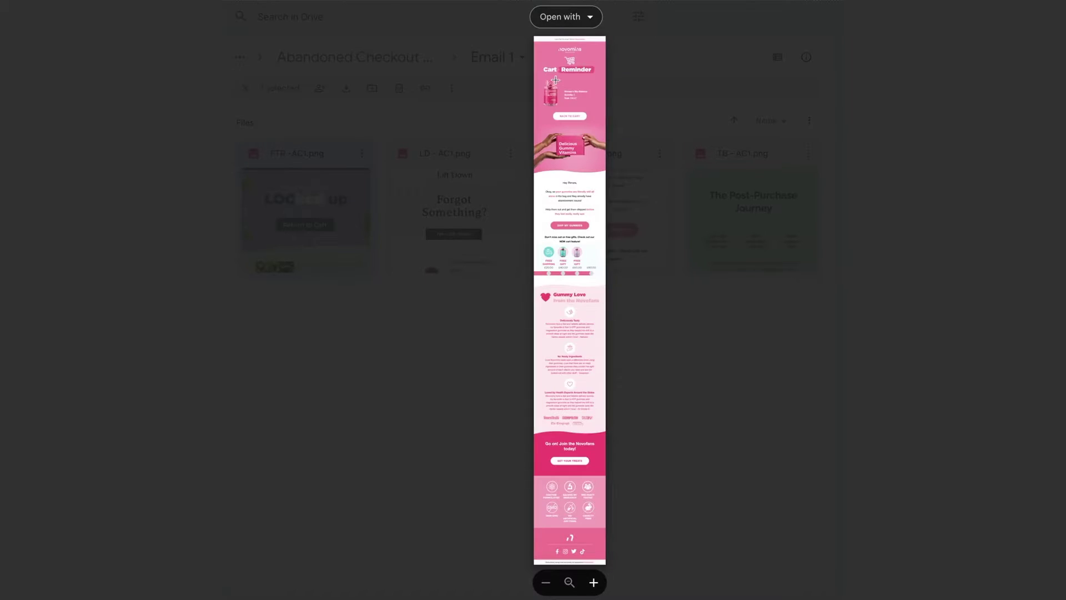
left_click(555, 79)
key("Right")
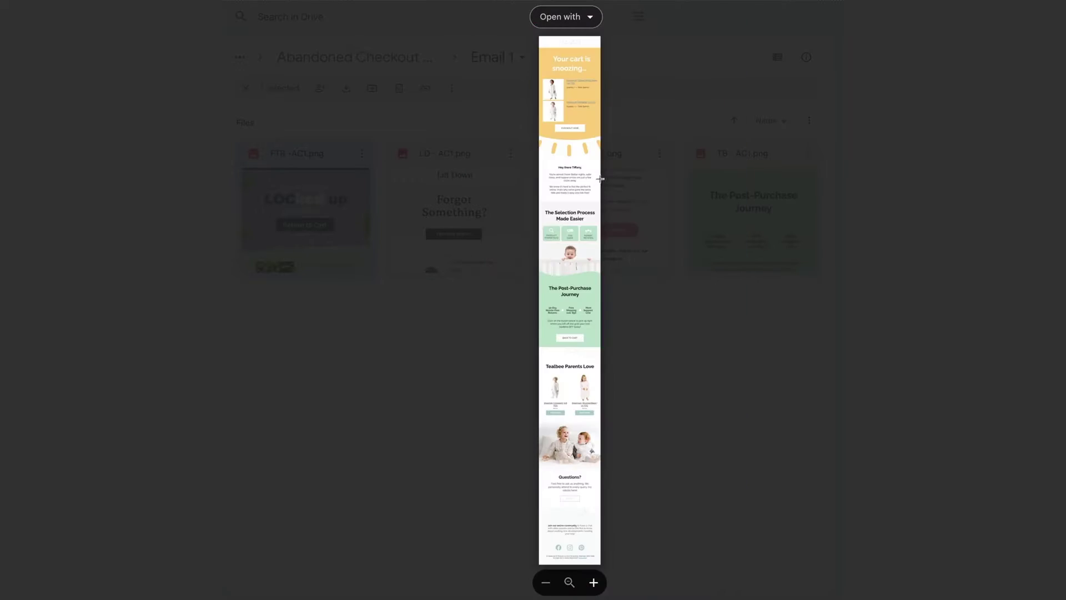
left_click(562, 65)
left_click(578, 74)
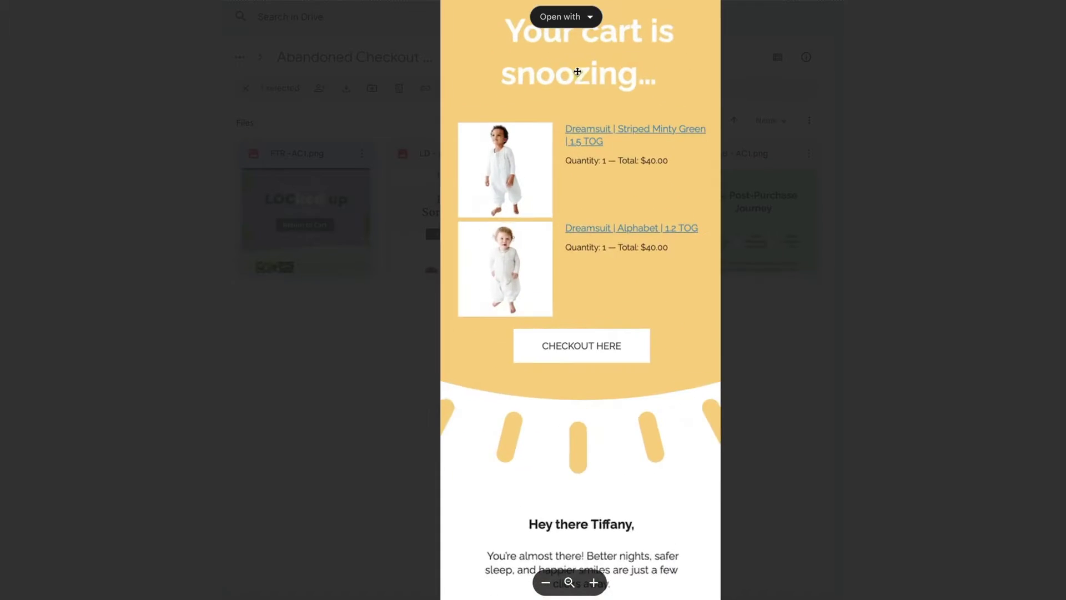
scroll(578, 107, "up", 1)
Go back to enlarge the FreeTheRoots email's top, then enlarge and refit the Lift Down email
key("Left")
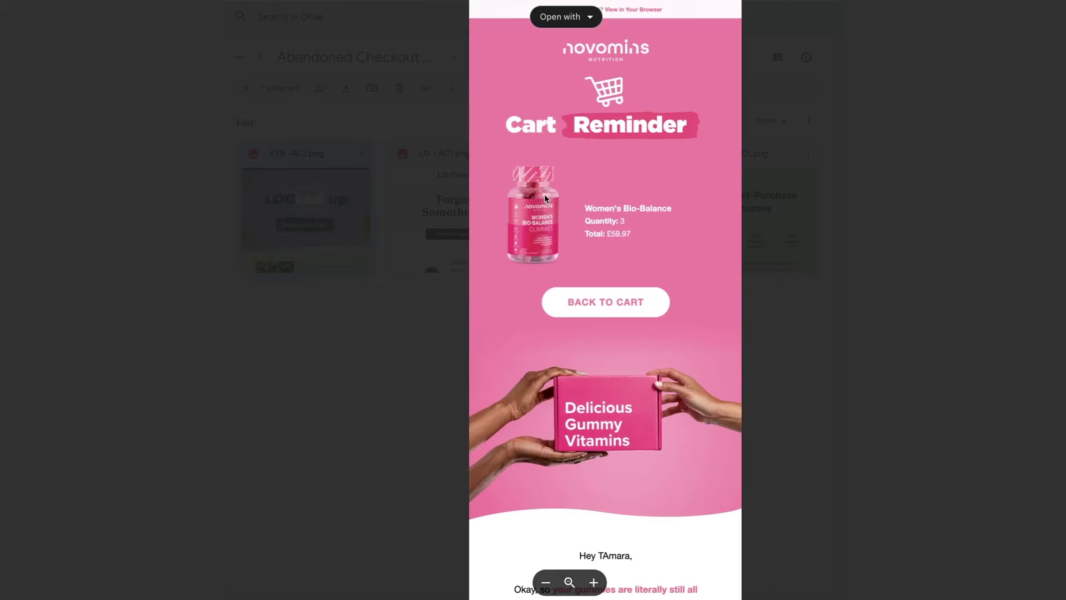
key("Left")
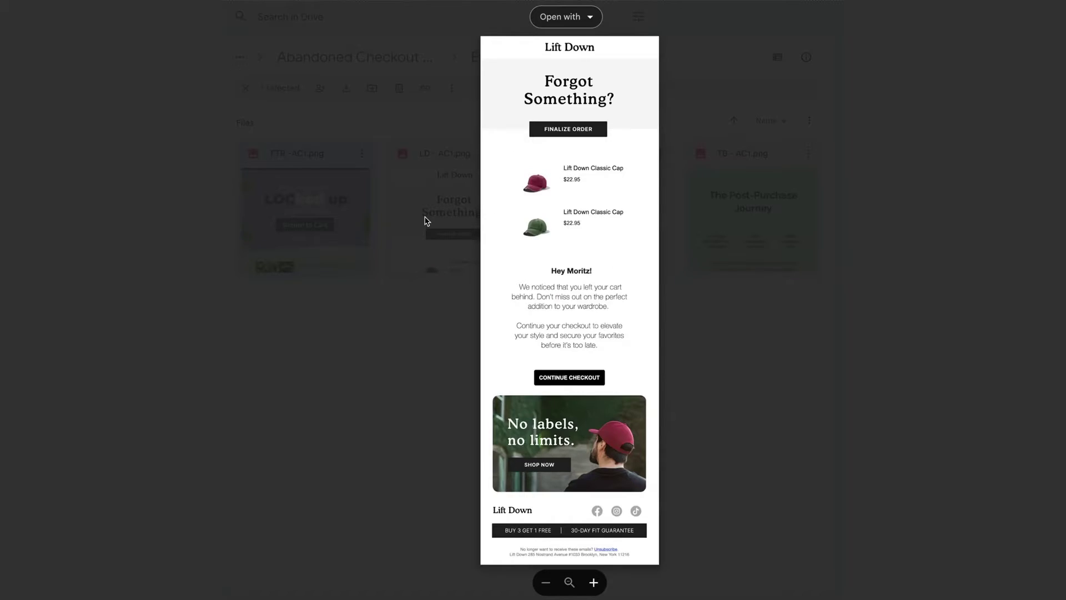
key("Left")
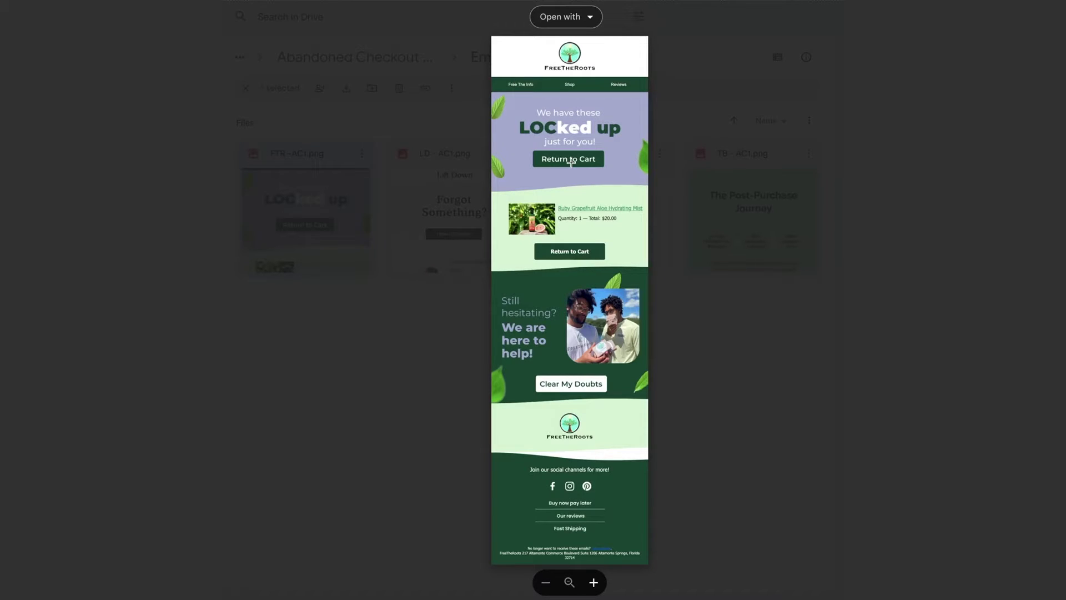
left_click(593, 51)
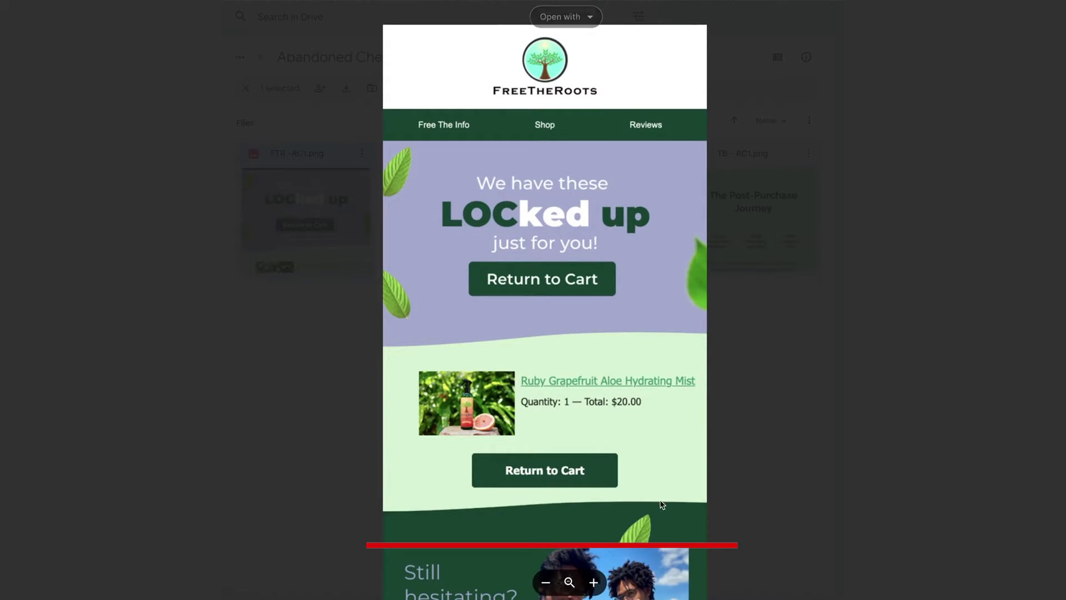
key("Right")
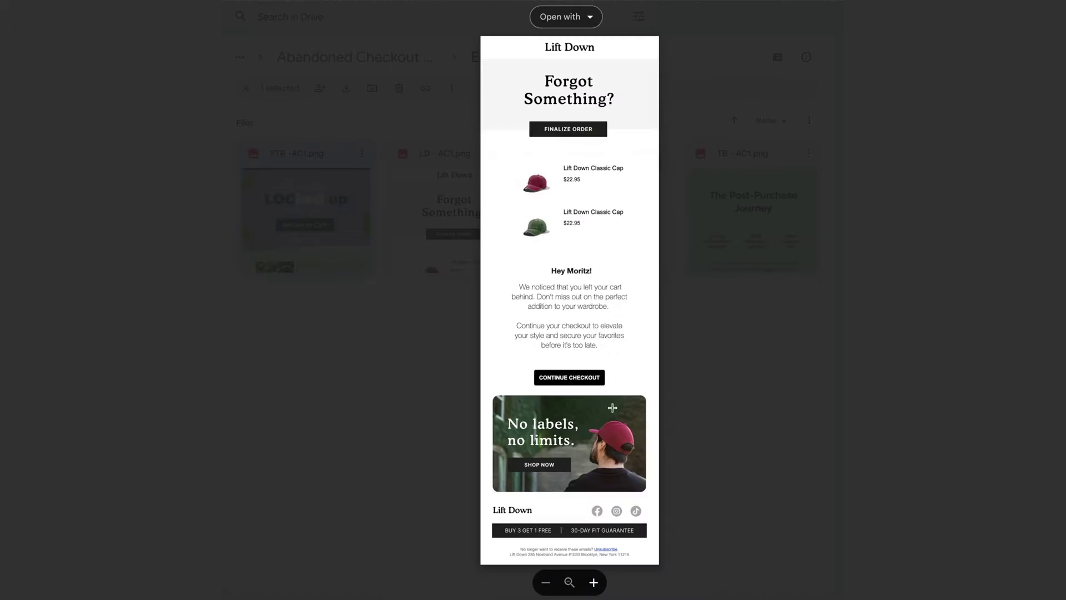
left_click(590, 62)
left_click(591, 146)
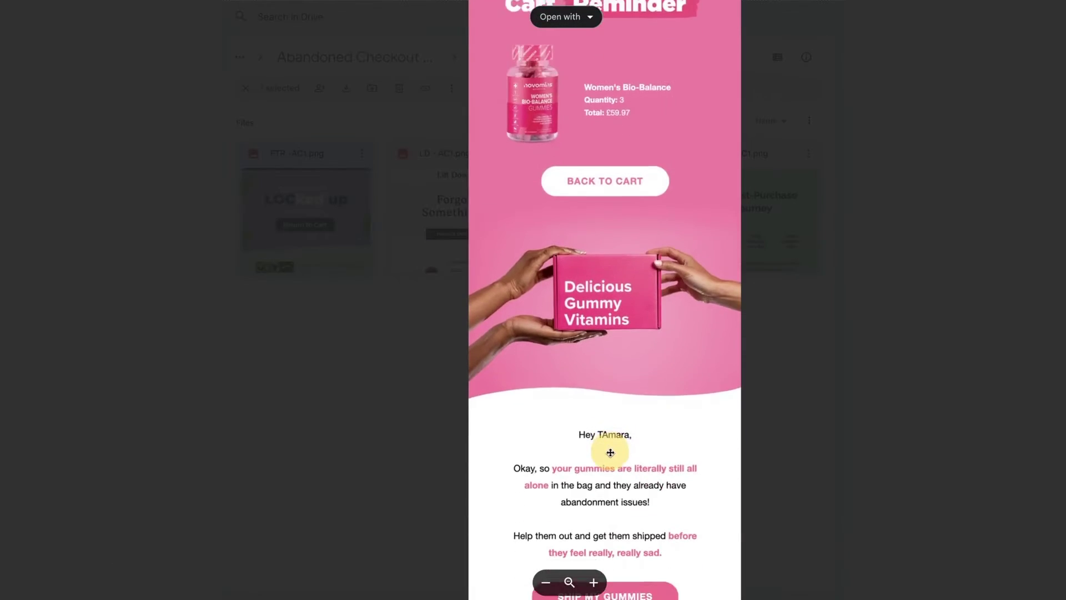
Scroll the Novomins email and glance at TealBee's 'Your cart is snoozing' email
scroll(585, 152, "down", 8)
scroll(587, 158, "down", 2)
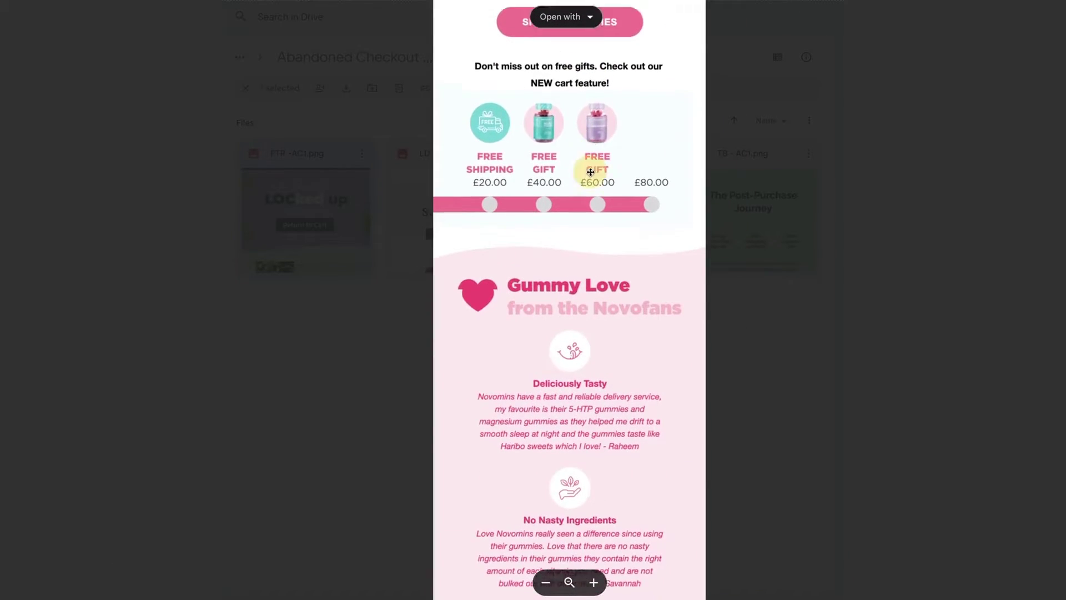
scroll(555, 178, "up", 15)
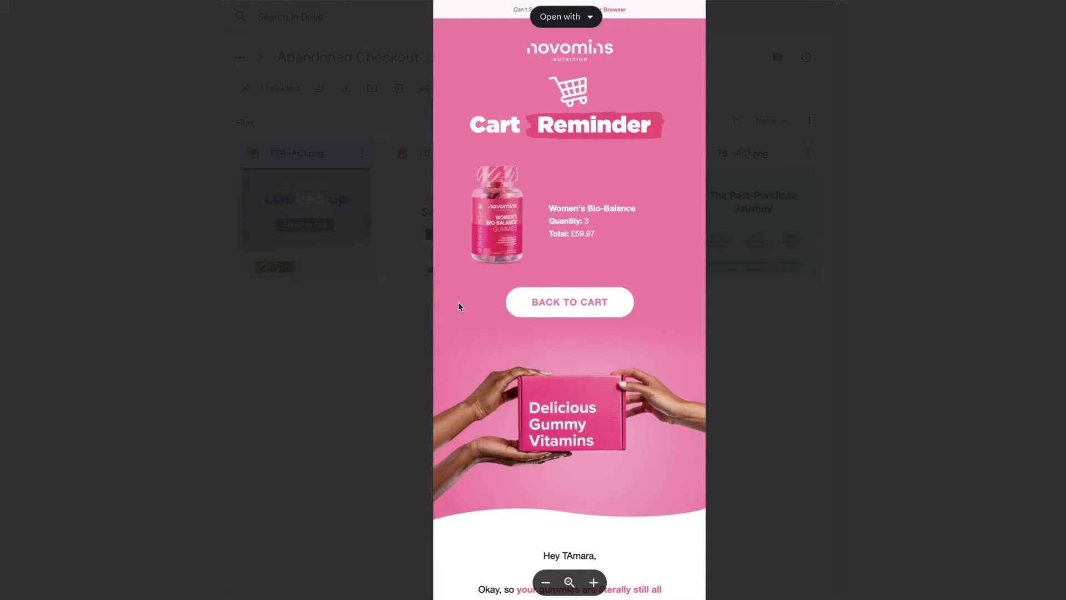
key("Right")
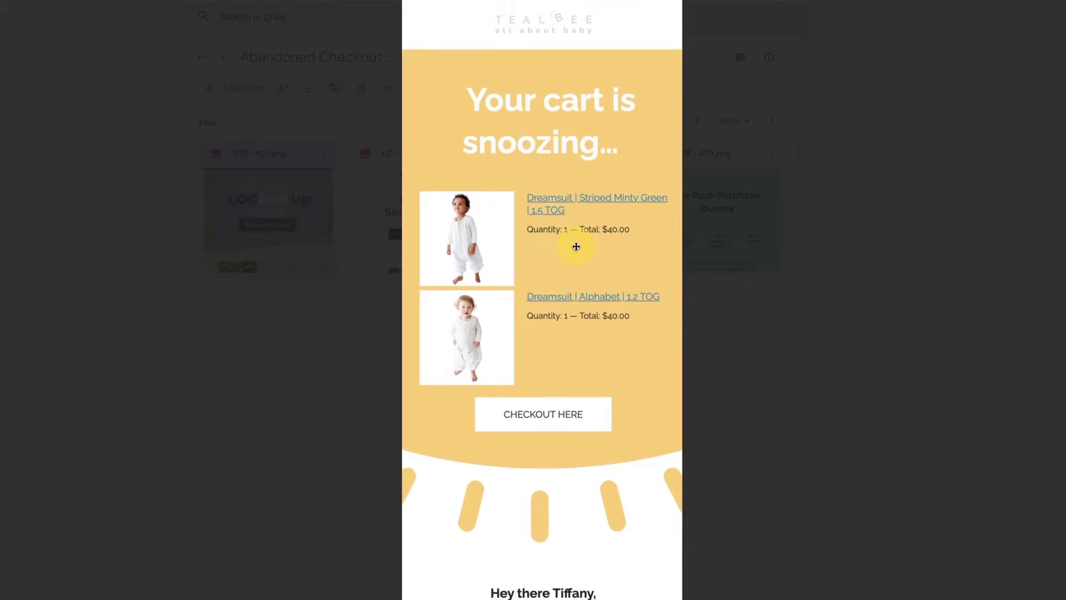
scroll(575, 239, "down", 1)
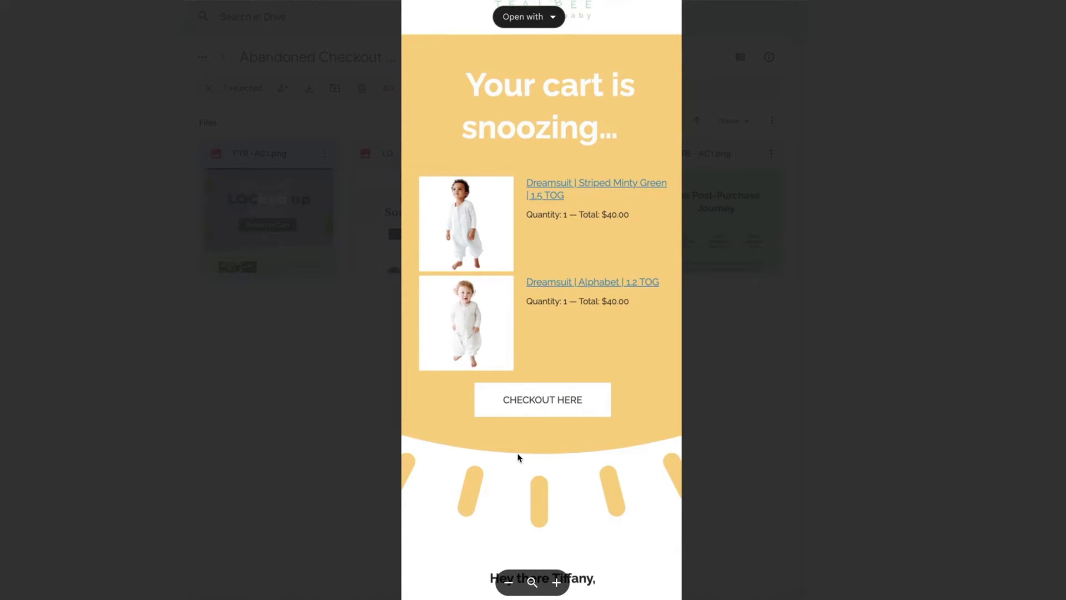
key("Left")
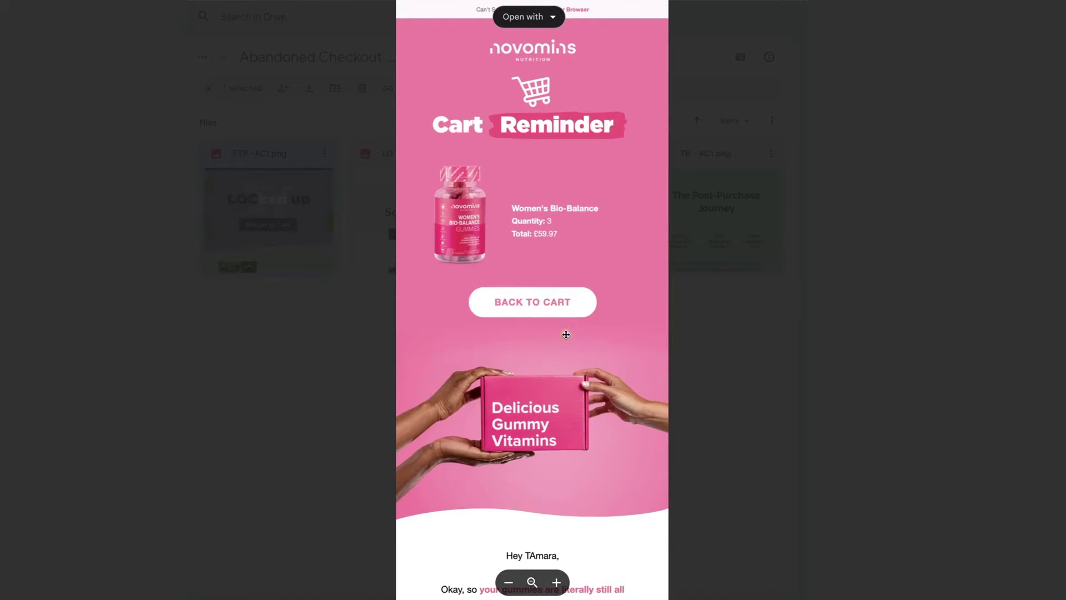
Read the Novomins Cart Reminder's free-gifts section, Novofans testimonials and Join the Novofans band
scroll(565, 334, "down", 7)
left_click_drag(558, 304, 557, 227)
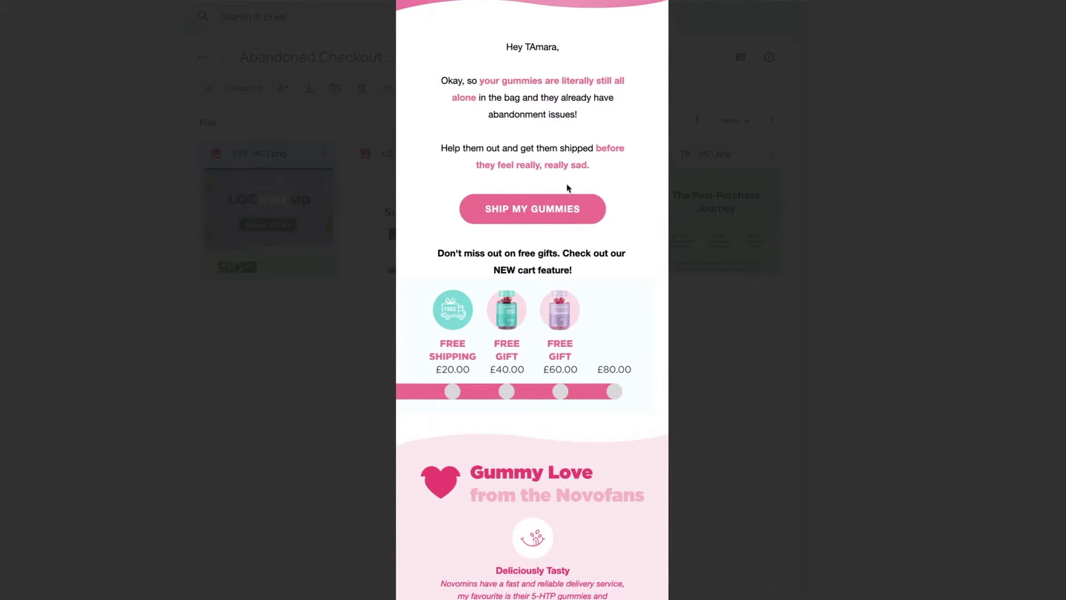
left_click_drag(529, 287, 619, 158)
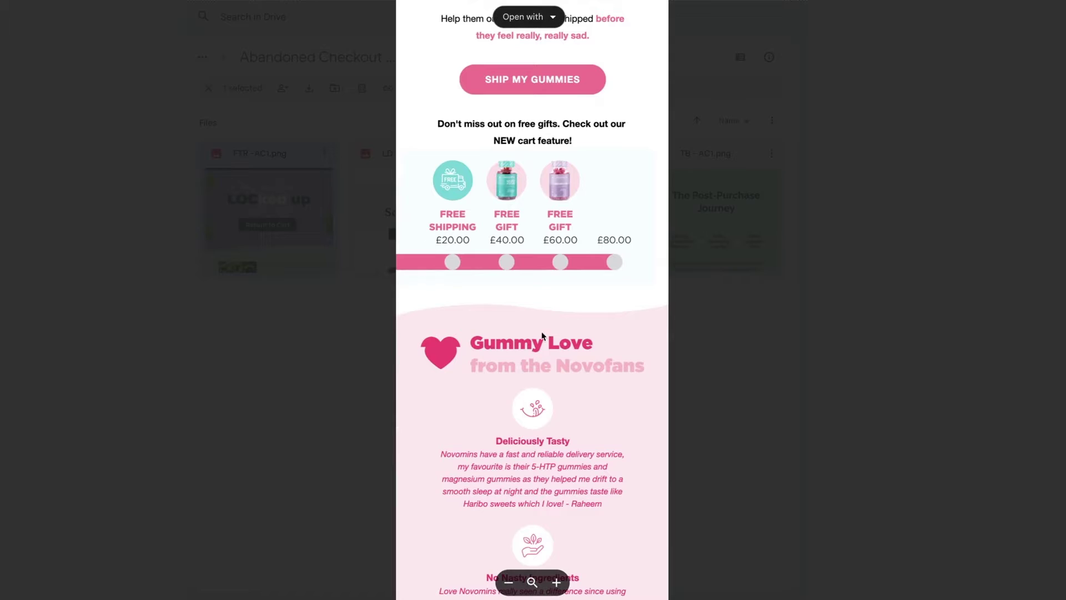
scroll(552, 279, "down", 5)
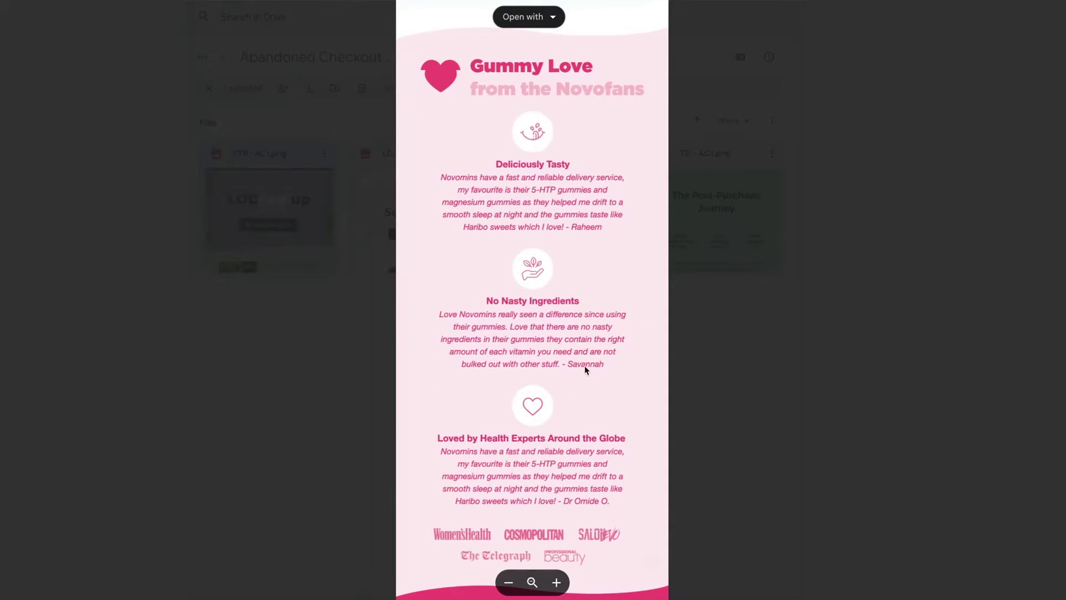
left_click_drag(587, 405, 560, 318)
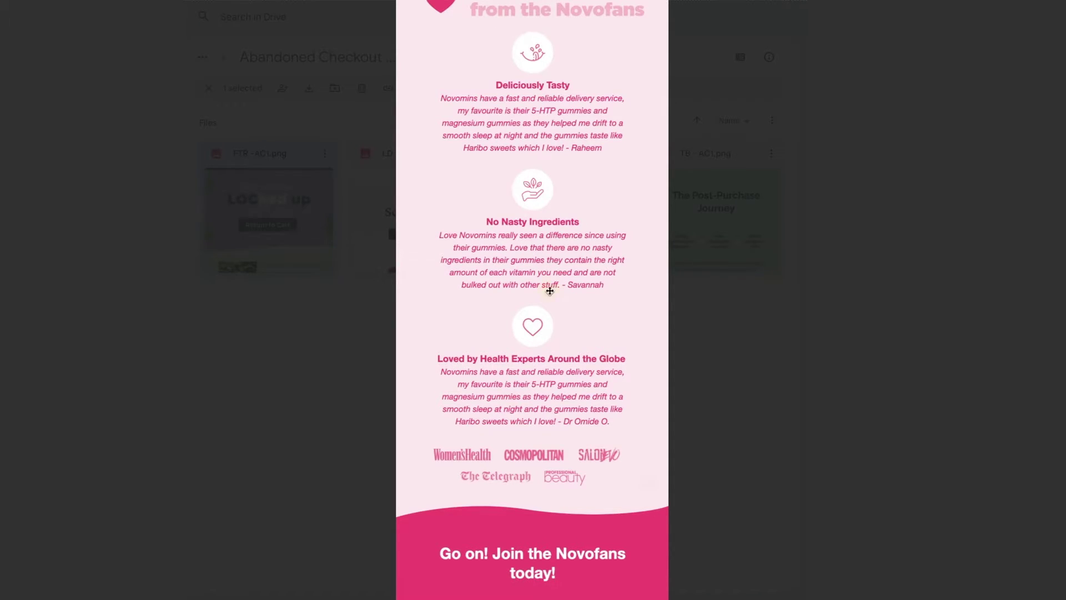
Flip past the Lift Down cart email to the FreeTheRoots 'Still scratching?' email
key("Left")
scroll(523, 242, "down", 4)
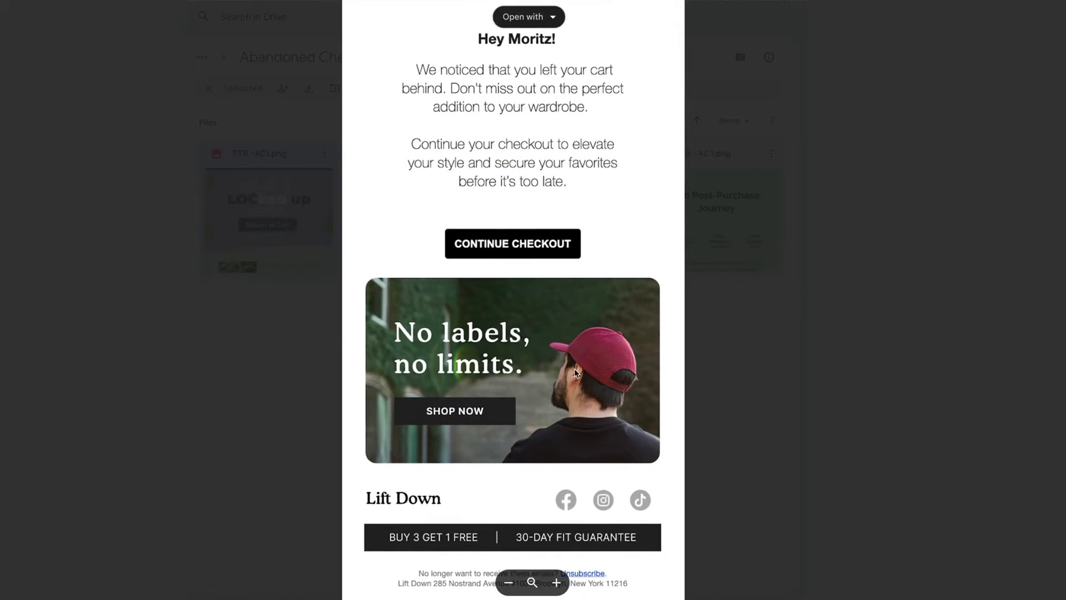
key("Left")
key("Left")
key("Left")
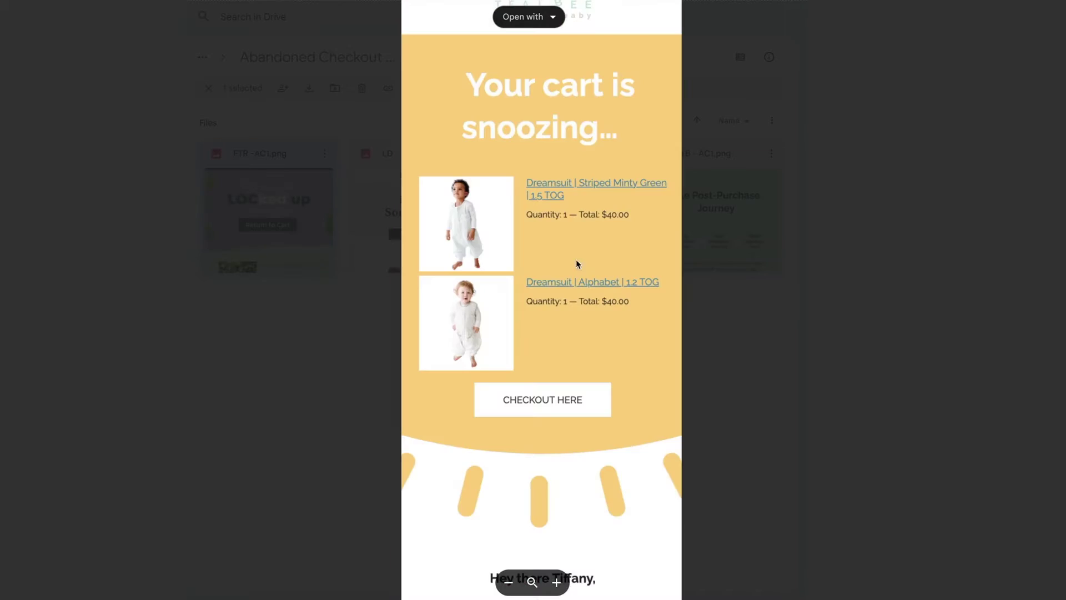
scroll(573, 365, "up", 5)
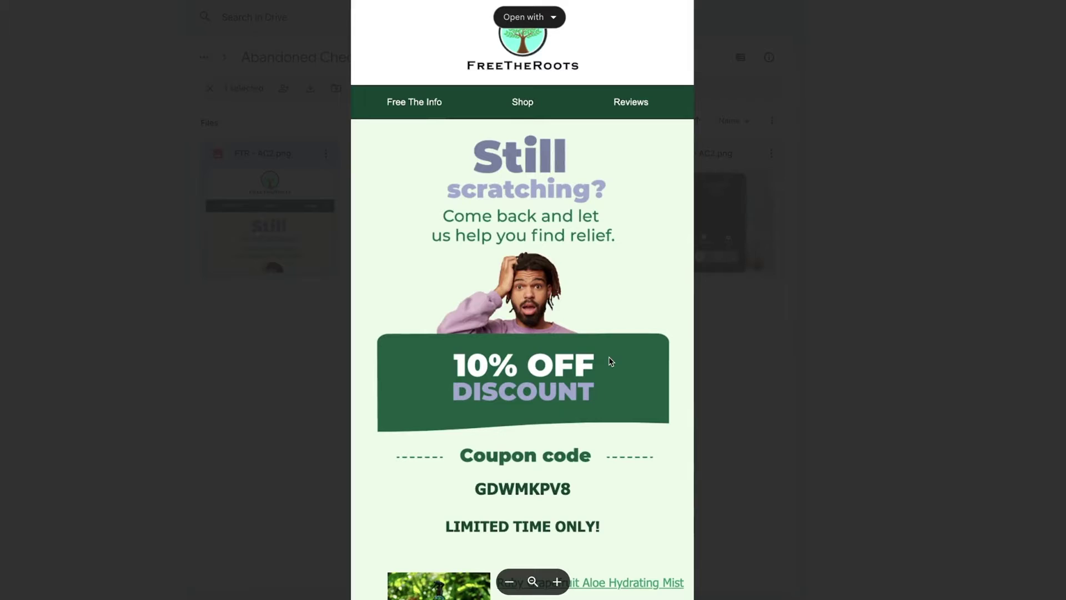
Scroll through the FreeTheRoots 'Still scratching?' email with its 10% coupon
scroll(610, 362, "down", 2)
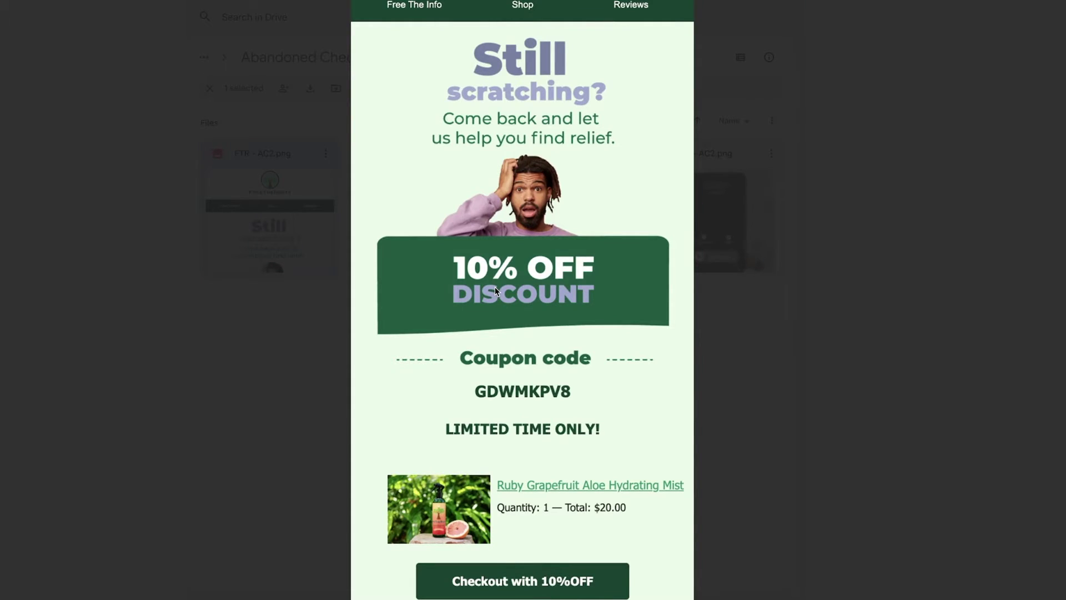
scroll(495, 286, "down", 2)
scroll(510, 368, "up", 4)
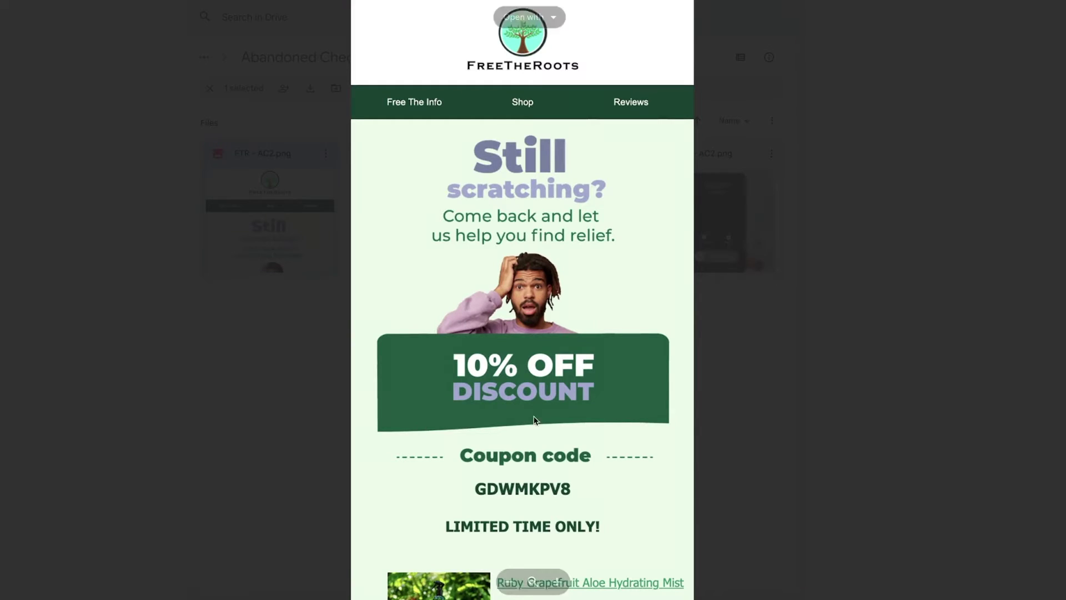
scroll(629, 394, "down", 3)
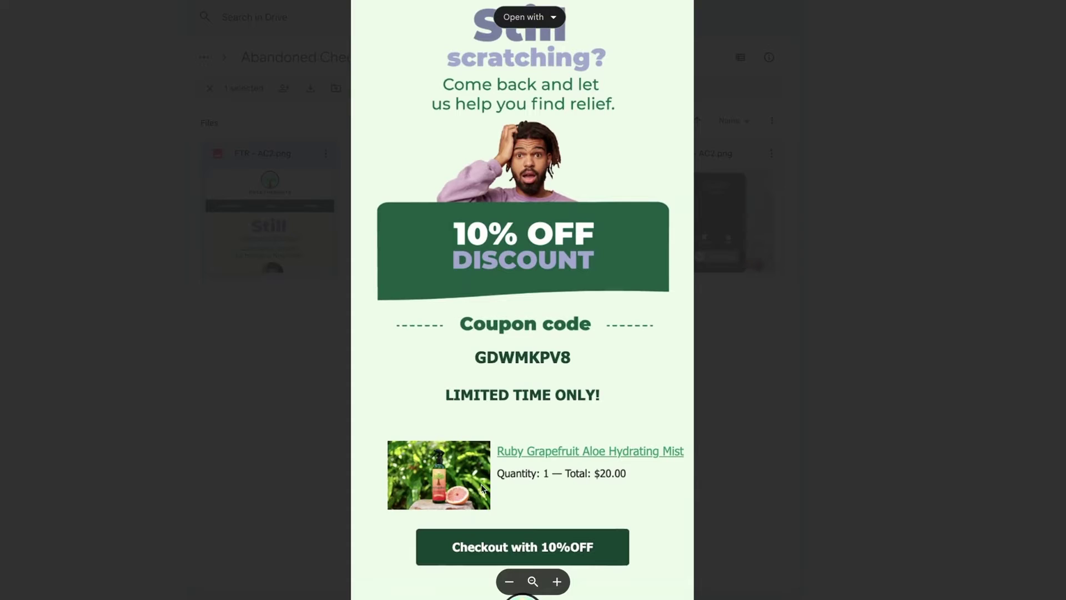
Read through the Lift Down second abandoned-checkout email, LD - AC2
key("Right")
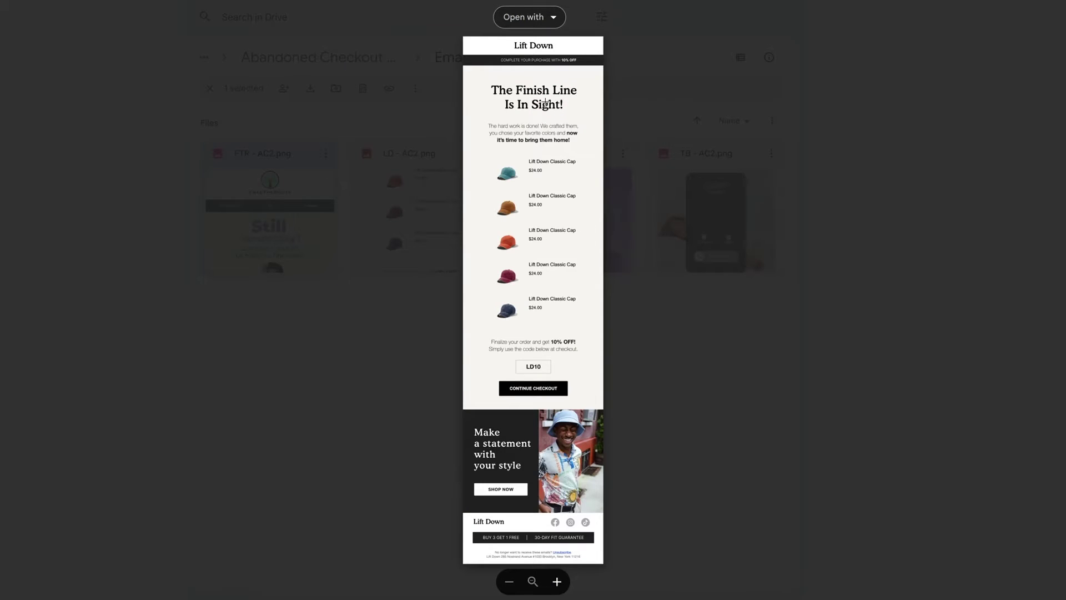
scroll(545, 103, "up", 5)
scroll(538, 155, "down", 3)
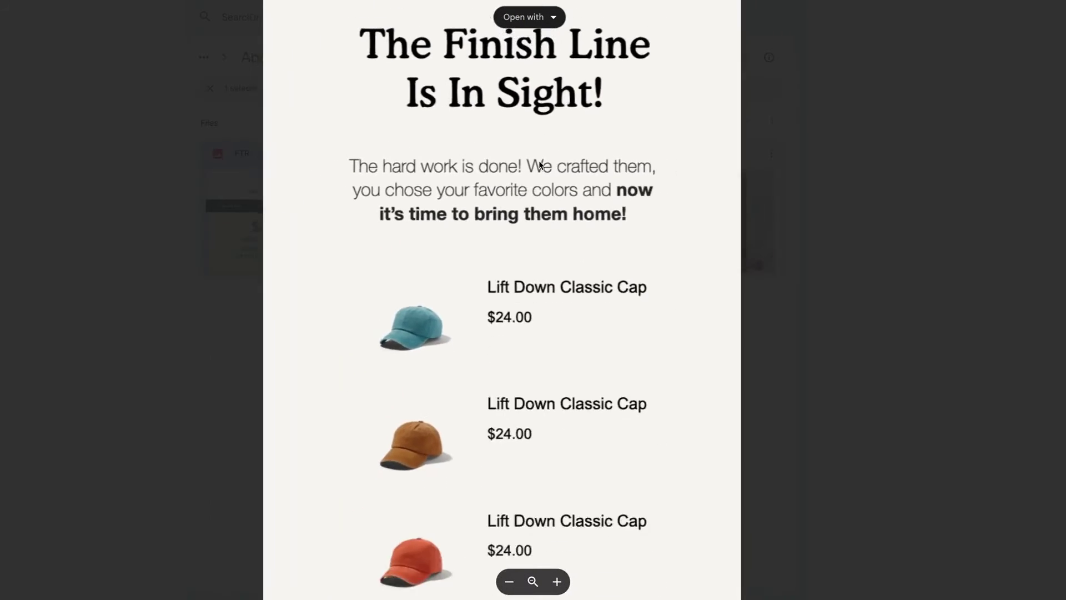
scroll(532, 186, "down", 1)
scroll(524, 42, "up", 4)
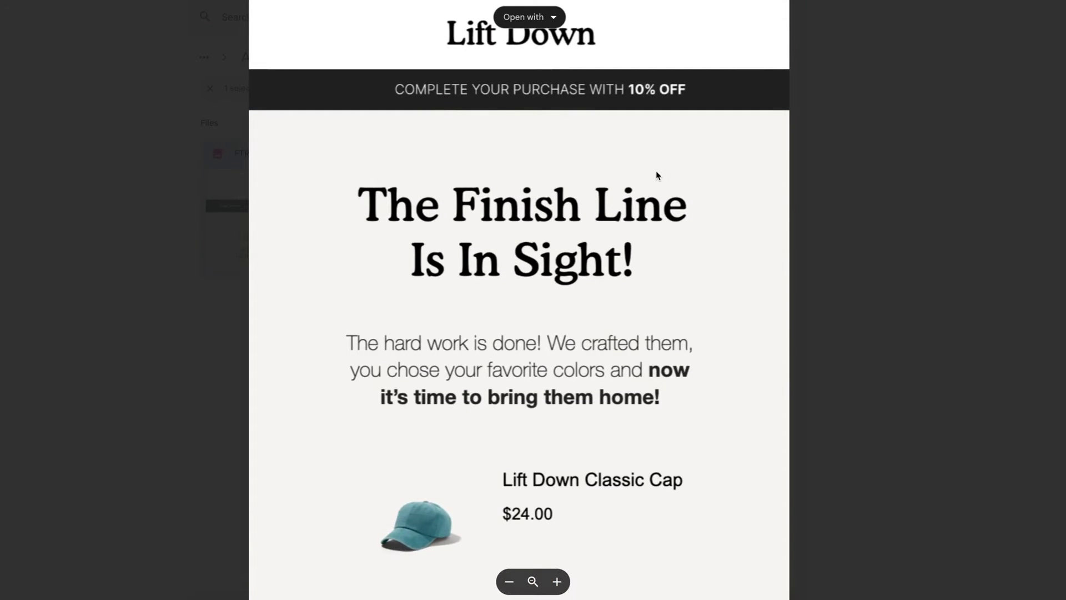
scroll(656, 175, "down", 4)
scroll(627, 170, "up", 3)
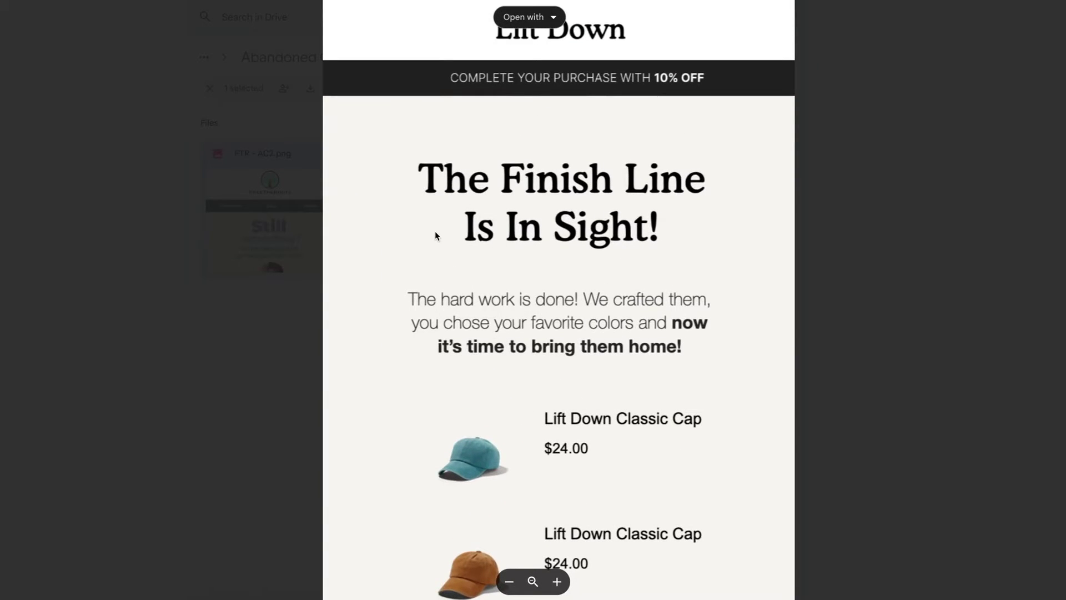
scroll(441, 274, "down", 3)
scroll(504, 262, "down", 10)
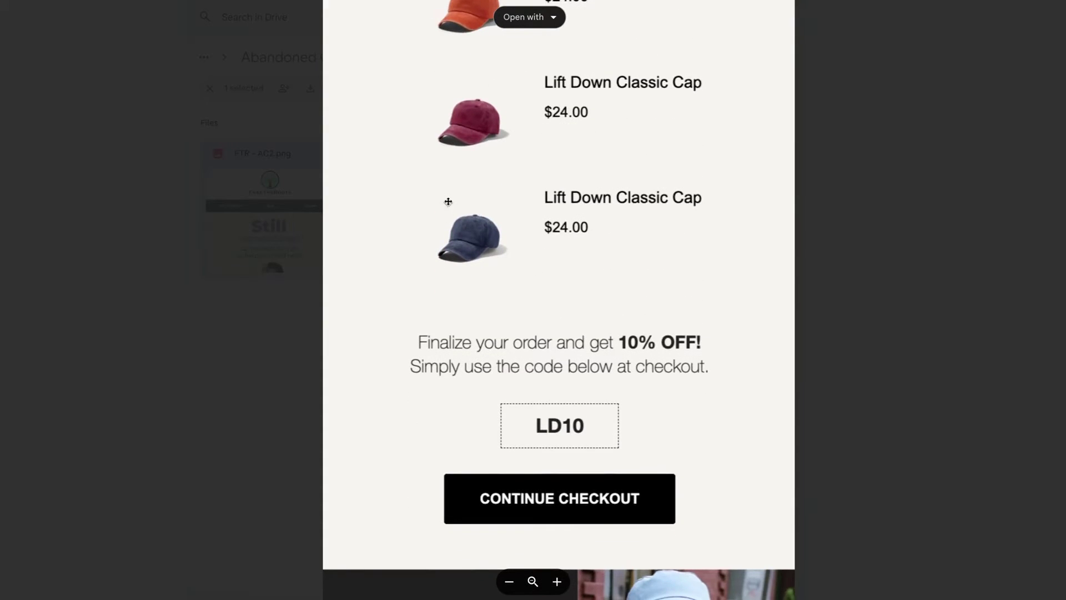
scroll(448, 201, "down", 2)
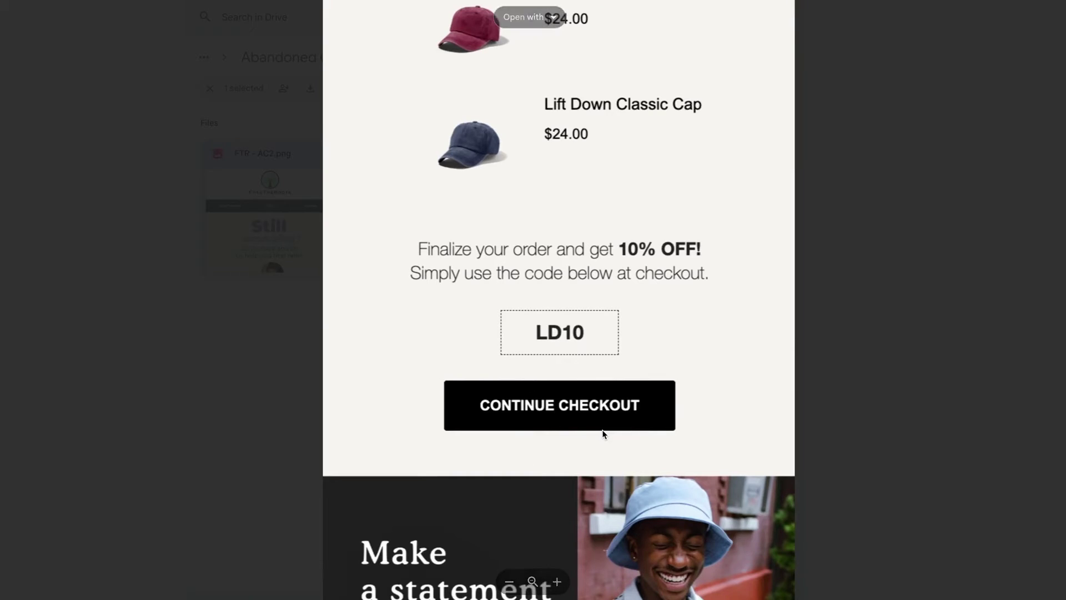
Scroll the Novomins second email, then advance to FTR - AC3.png
key("Right")
scroll(532, 74, "up", 5, "ctrl")
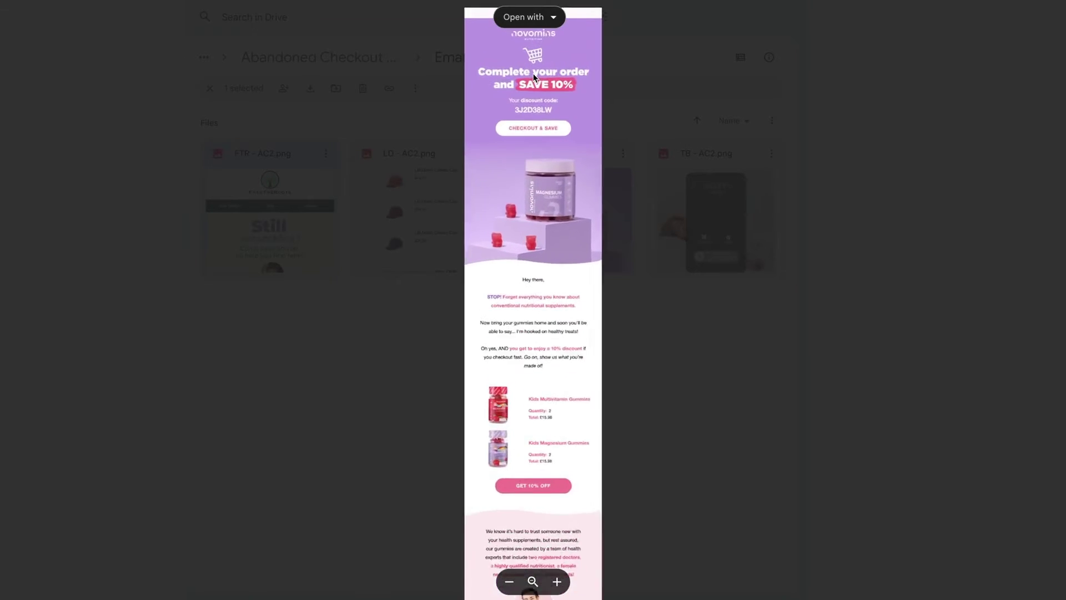
scroll(533, 265, "down", 10)
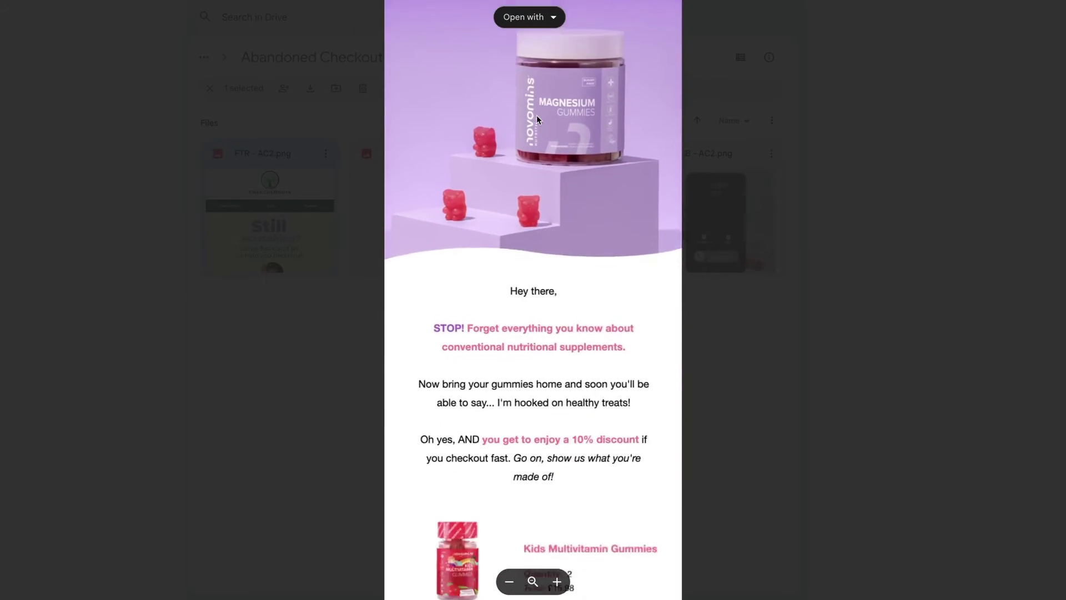
scroll(601, 211, "down", 5)
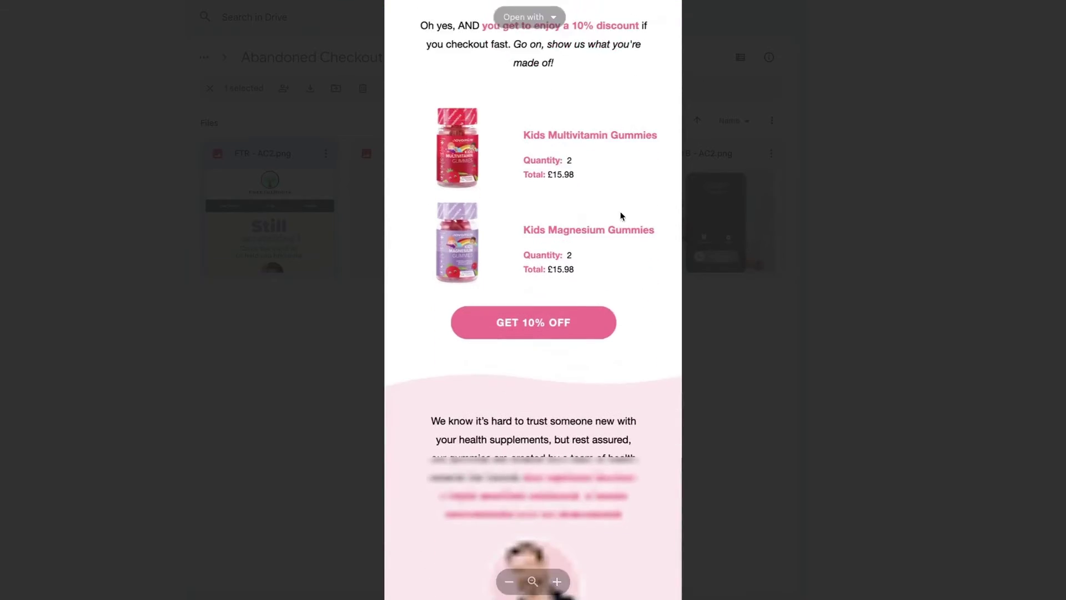
key("Right")
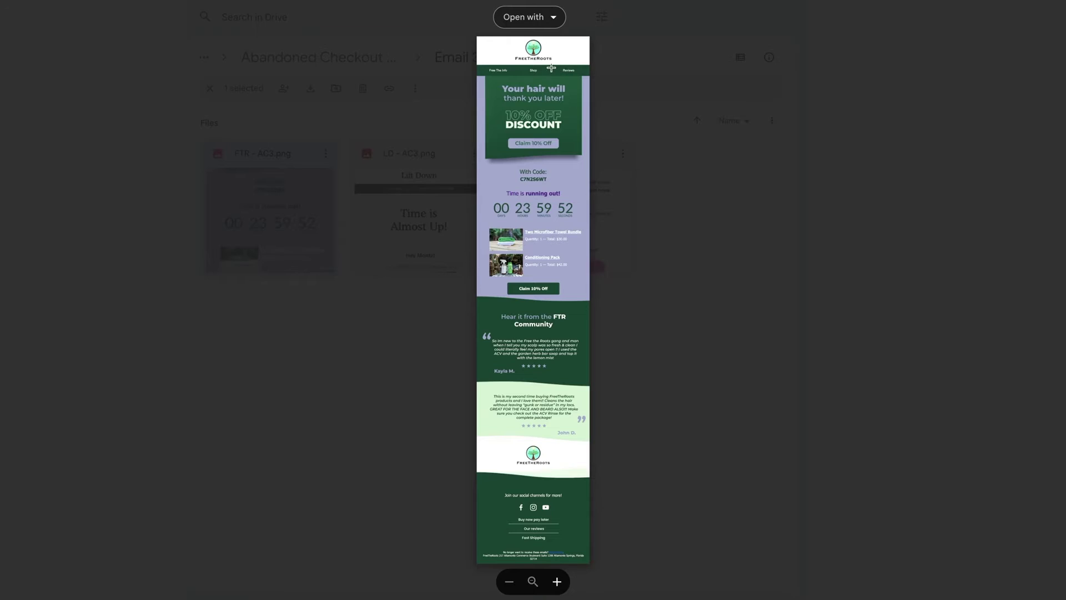
Zoom into the FreeTheRoots 10% OFF email and compare it with Lift Down's 'Time is Almost Up'
left_click(551, 68)
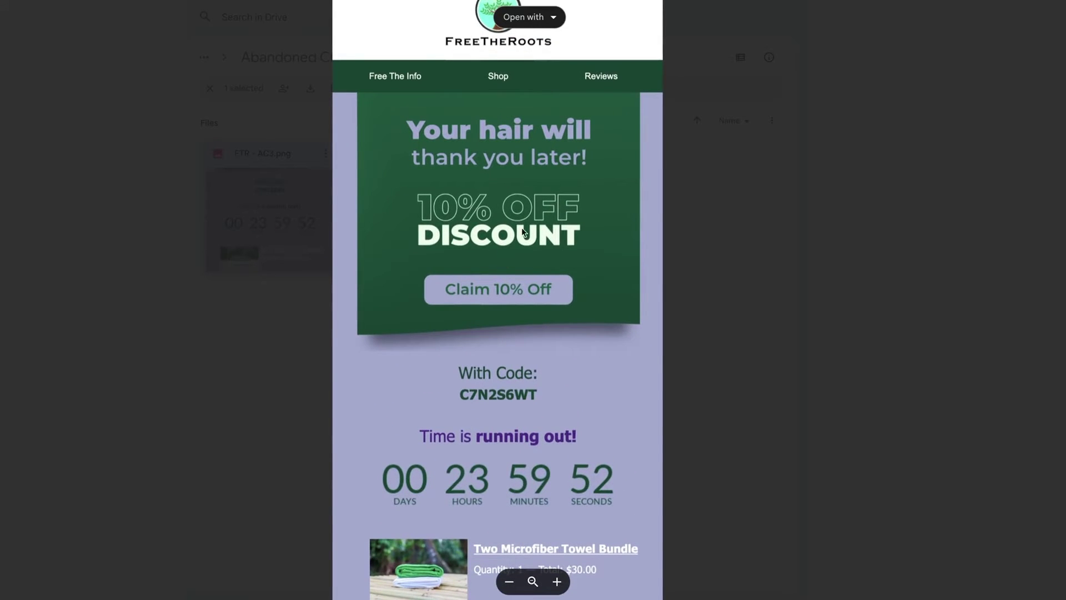
scroll(456, 300, "down", 3)
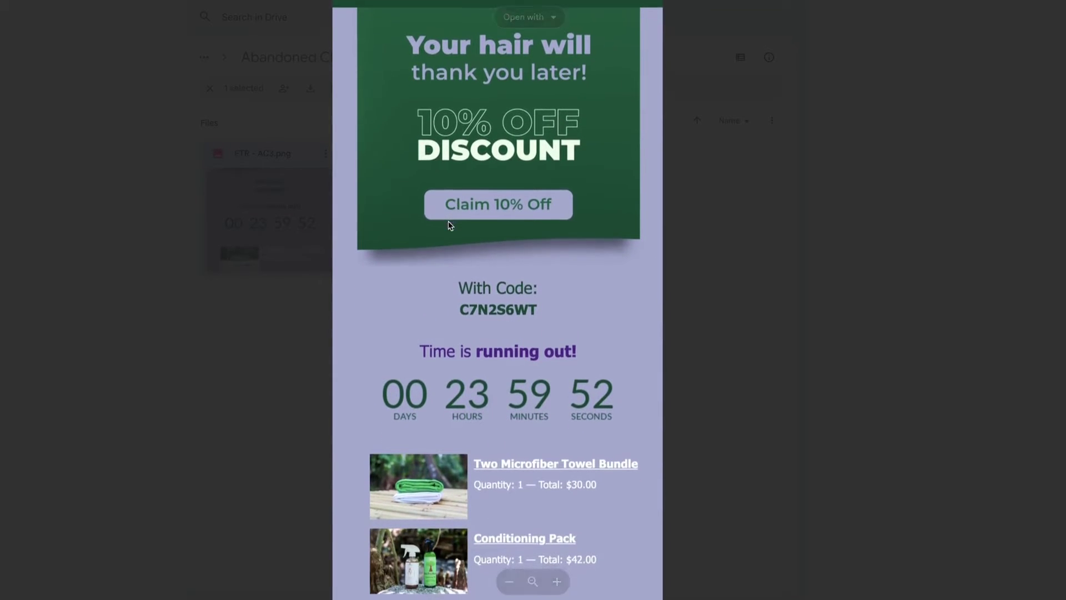
scroll(496, 306, "down", 3)
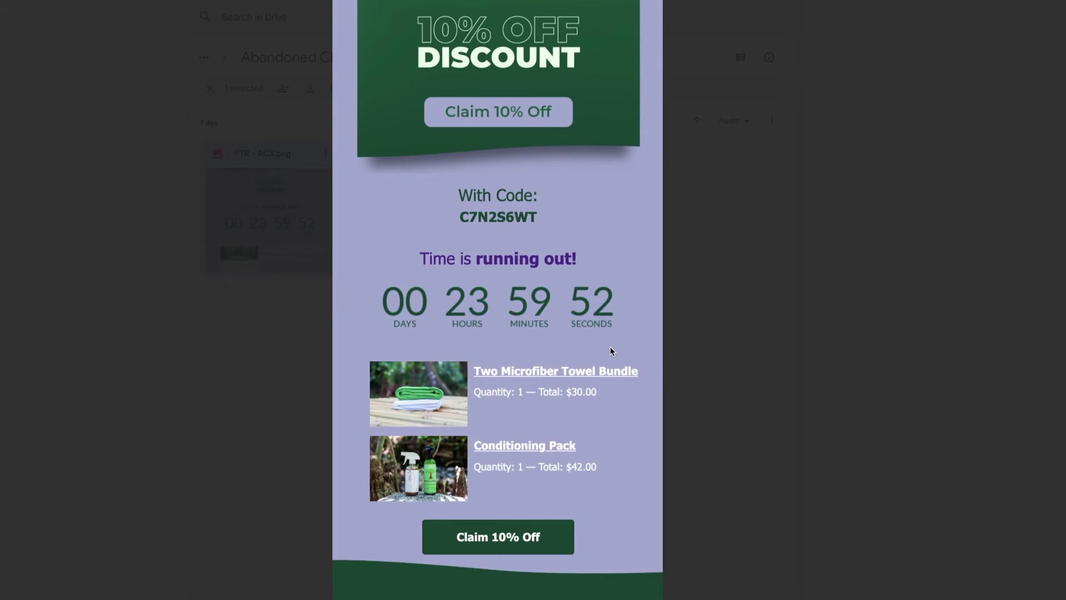
key("Right")
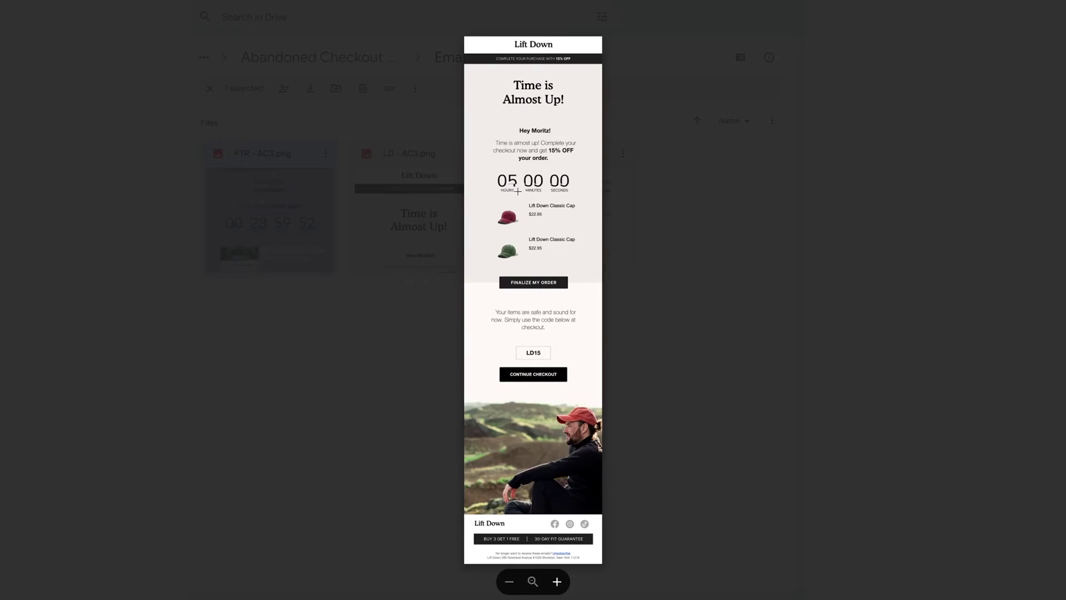
key("Left")
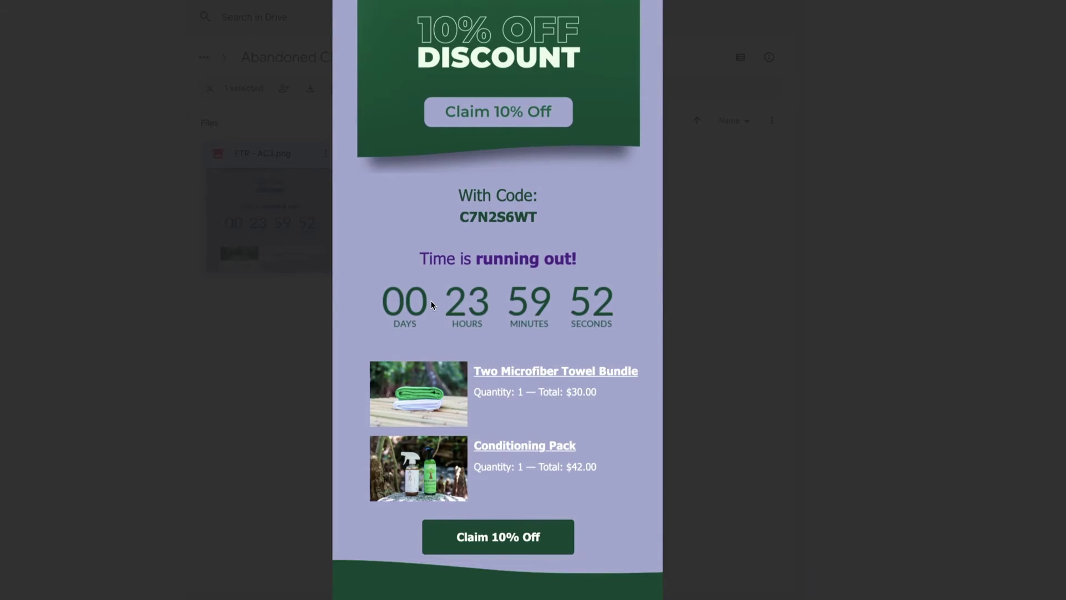
key("Right")
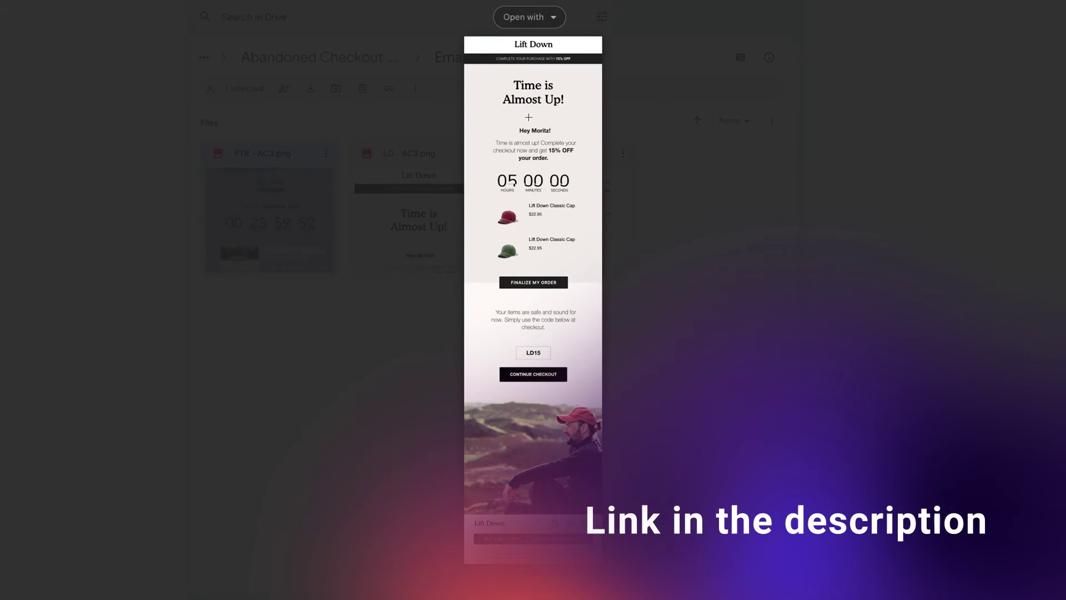
scroll(529, 161, "up", 5)
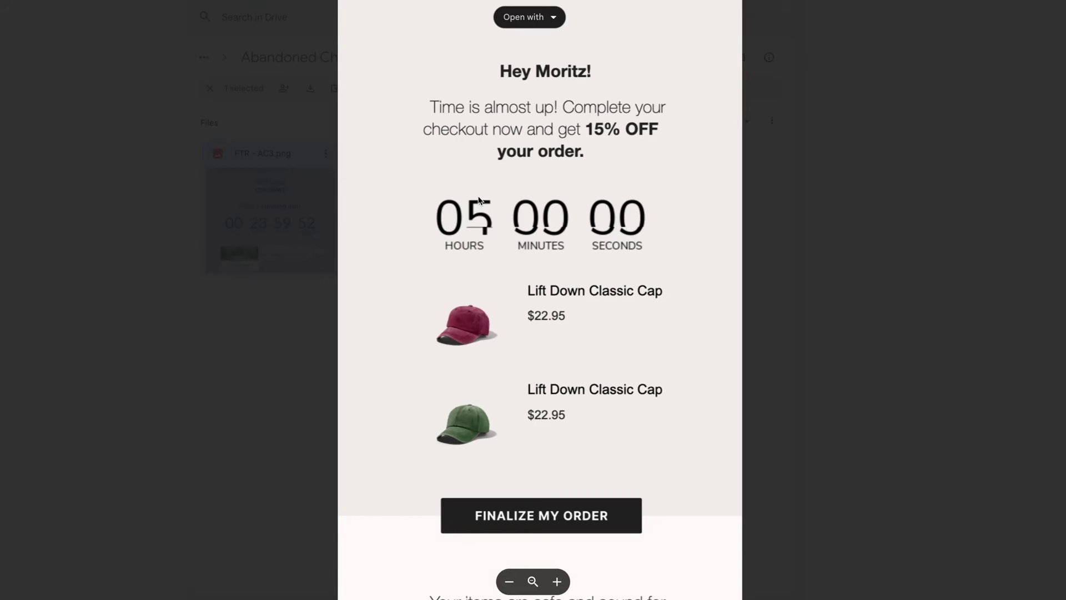
Enlarge and scroll the Novomins 'Checkout & Save!' countdown email
key("Right")
left_click(533, 63)
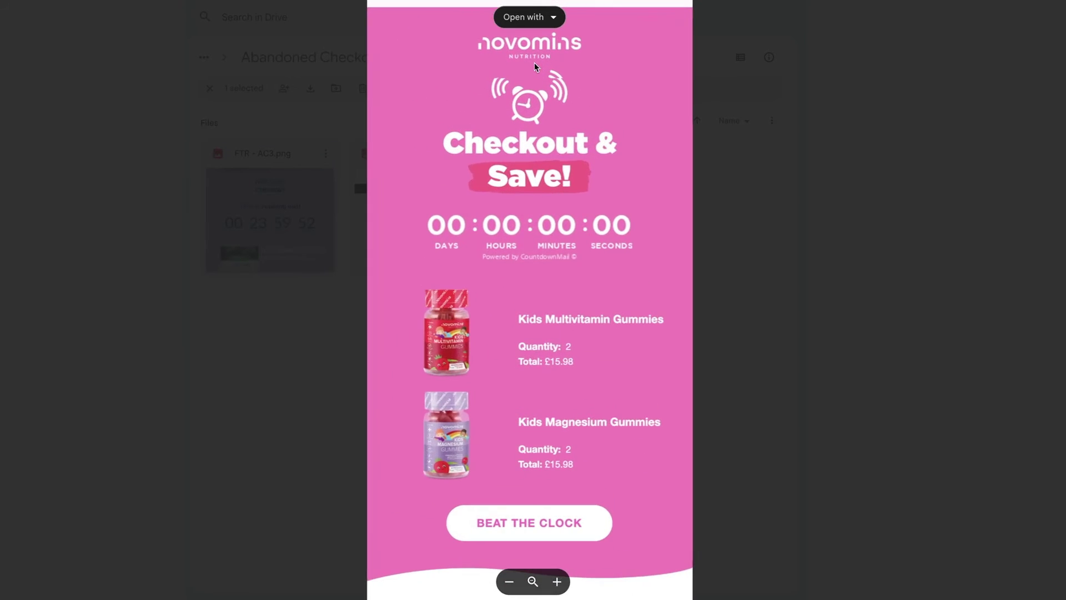
scroll(534, 139, "down", 8)
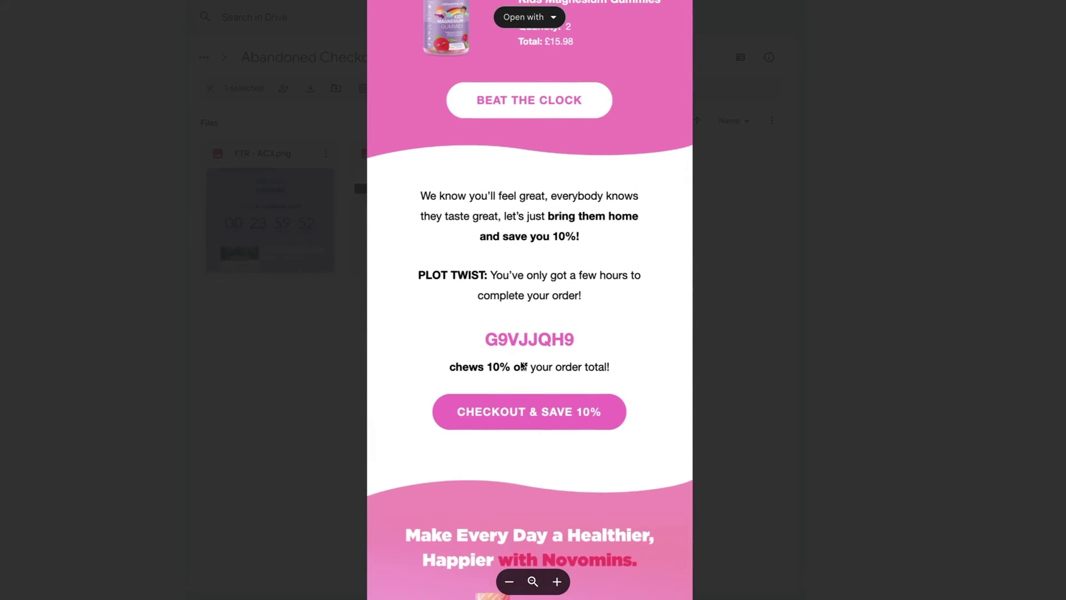
scroll(526, 365, "down", 8)
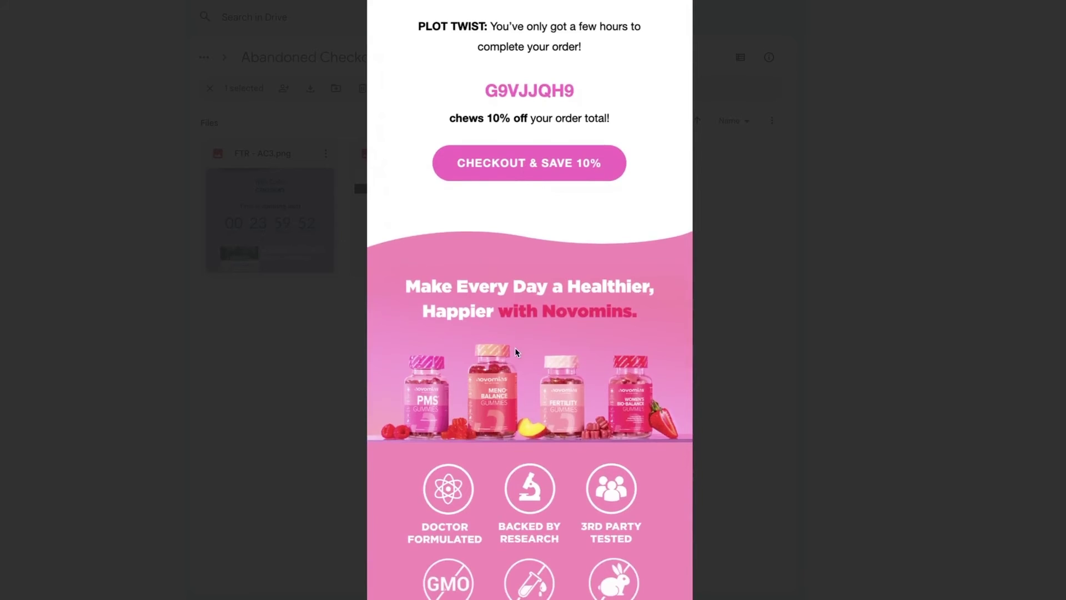